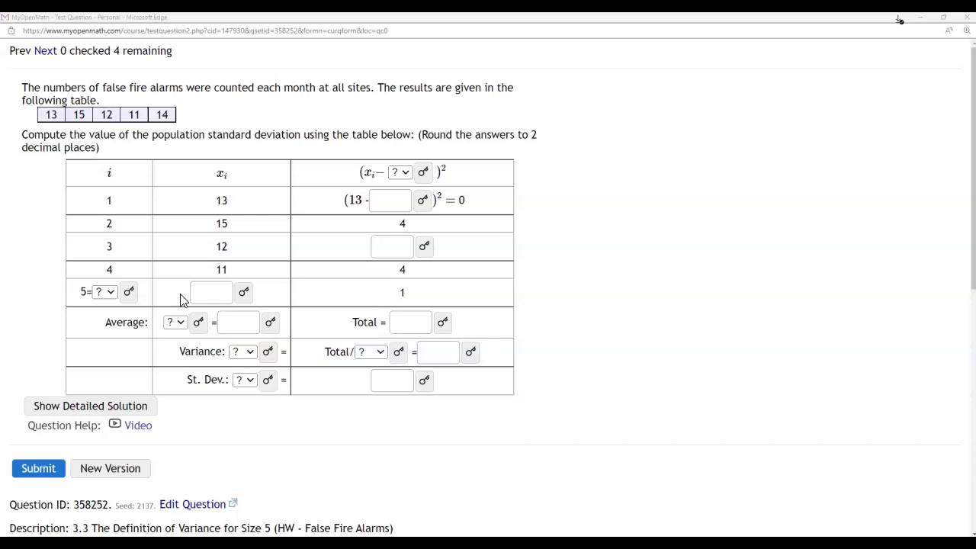
Step: Snap the fire-alarm question window to the left half of the screen
left_click(343, 19)
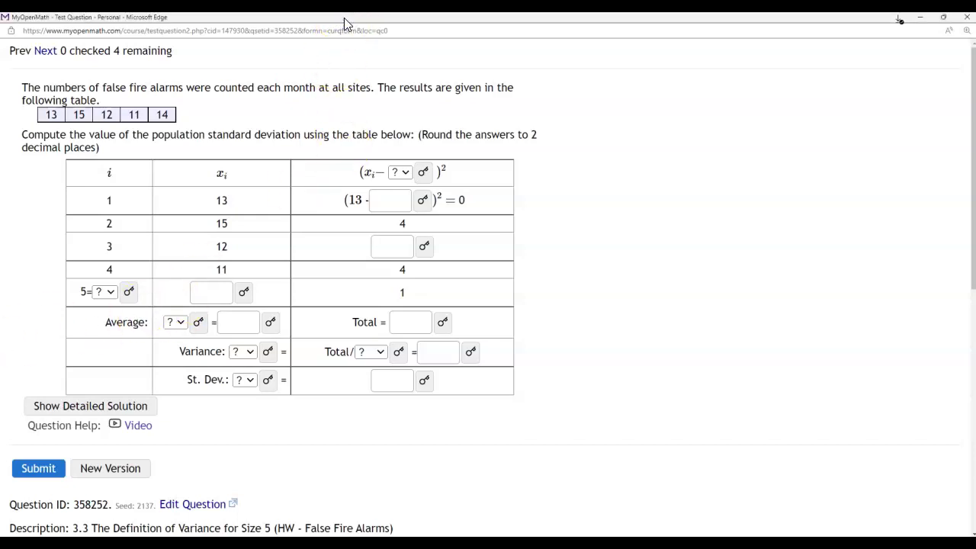
key("super+Left")
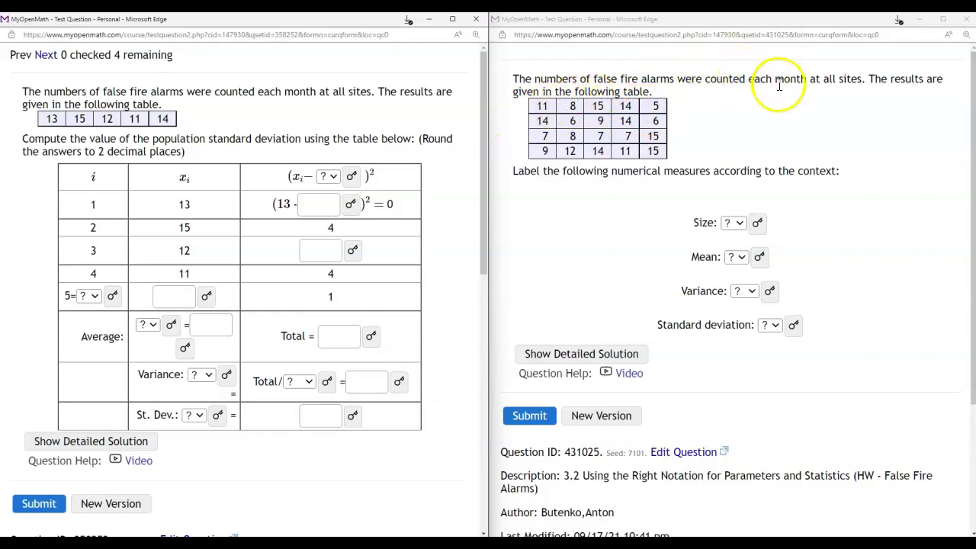
Step: Label the all-sites measures Size N, Mean μ, Variance σ² and Standard deviation σ
left_click(801, 79)
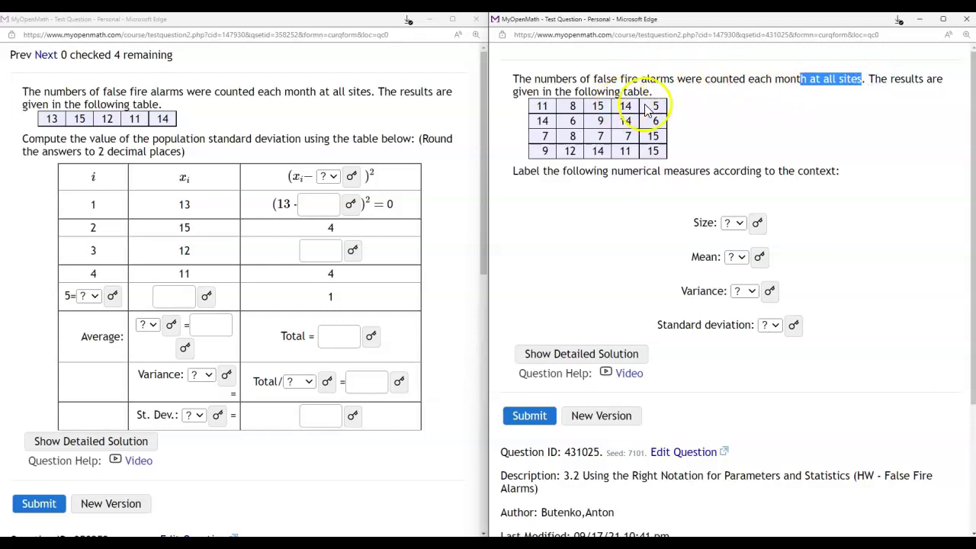
left_click(823, 82)
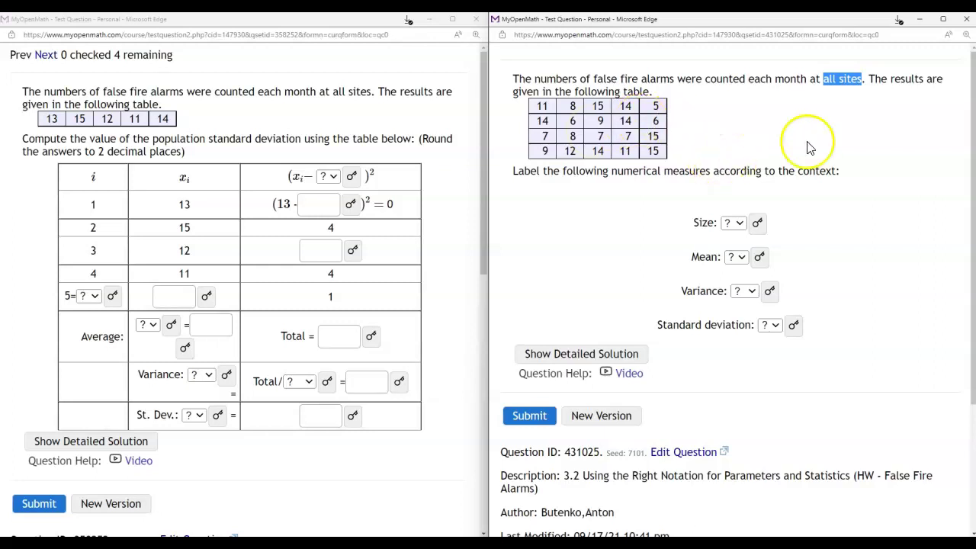
left_click(737, 225)
left_click(733, 257)
left_click(738, 260)
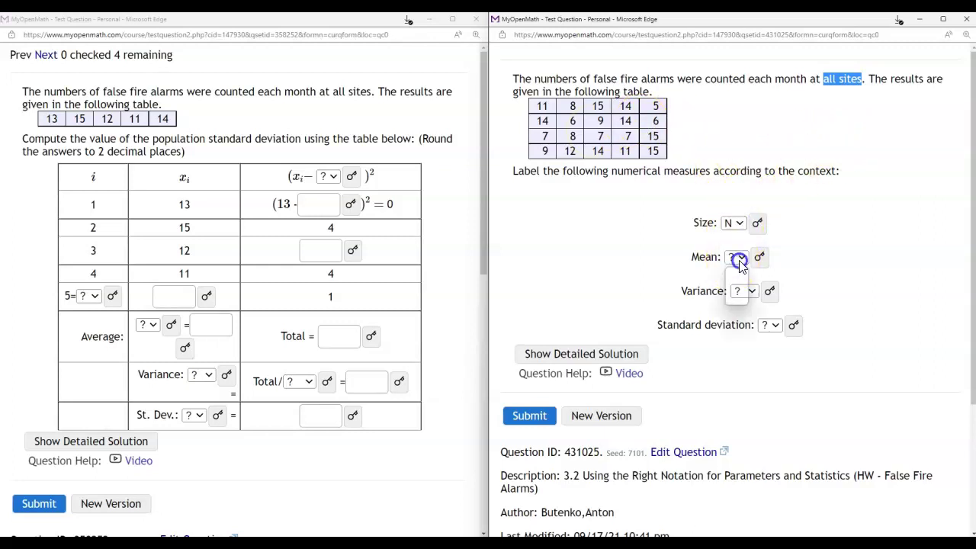
left_click(737, 299)
left_click(741, 293)
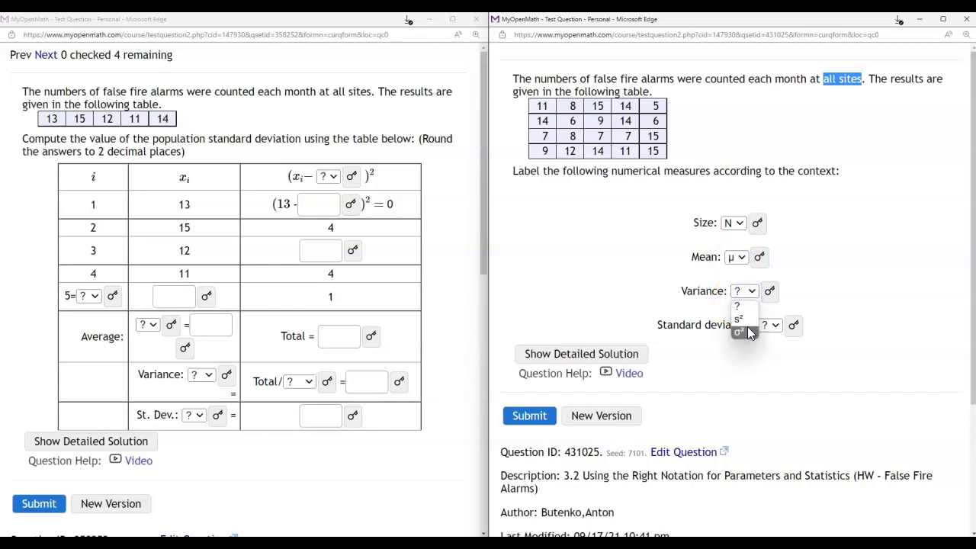
left_click(768, 333)
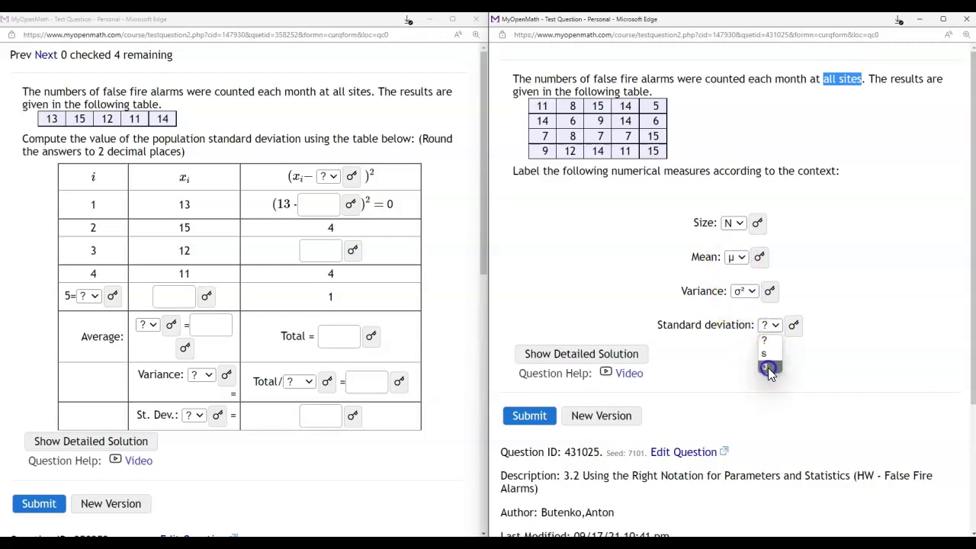
left_click(768, 366)
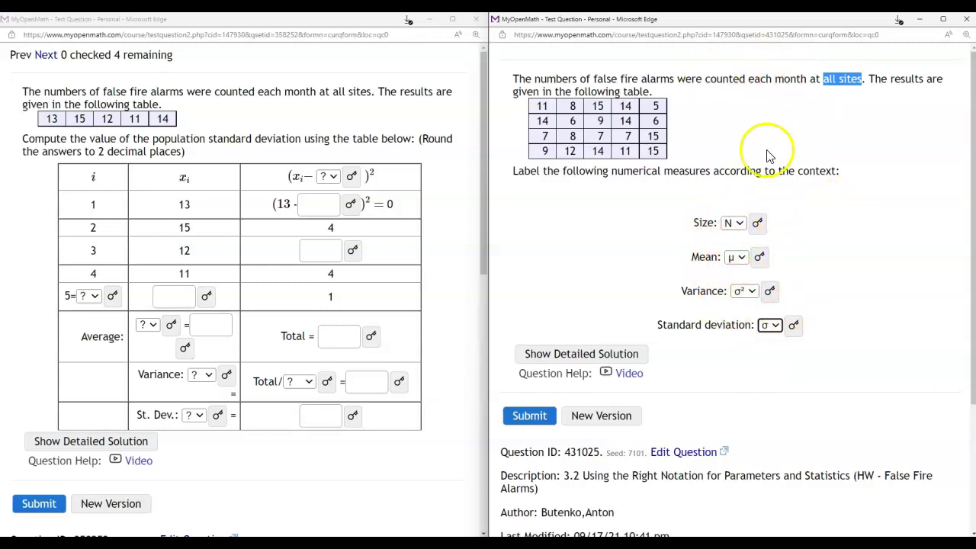
Step: Regenerate the notation question until a sample-of-sites version appears
left_click(594, 418)
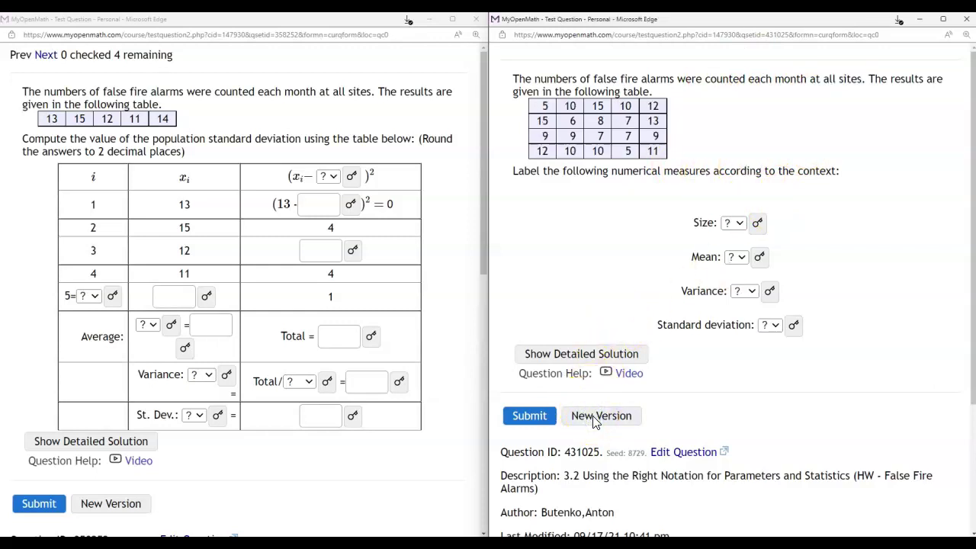
left_click(589, 418)
left_click(599, 427)
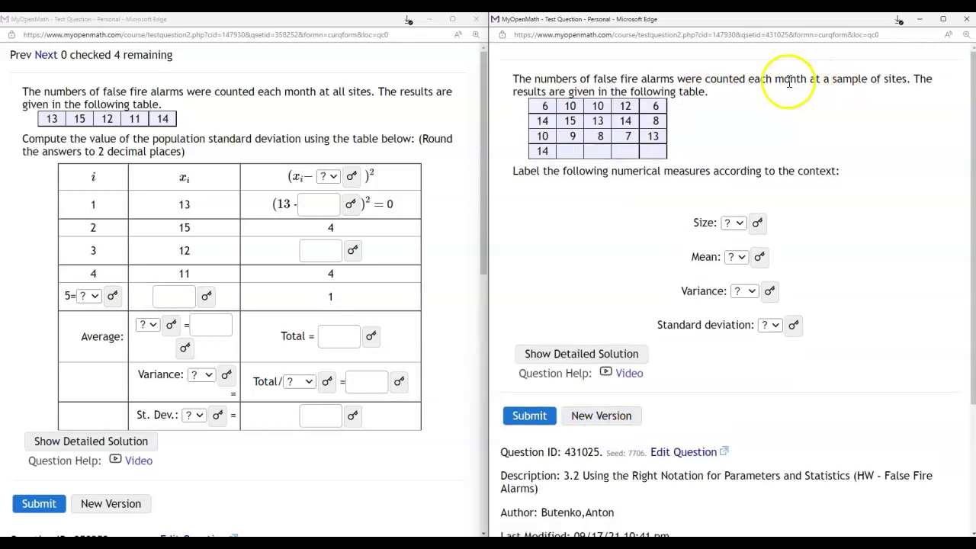
left_click_drag(749, 79, 901, 77)
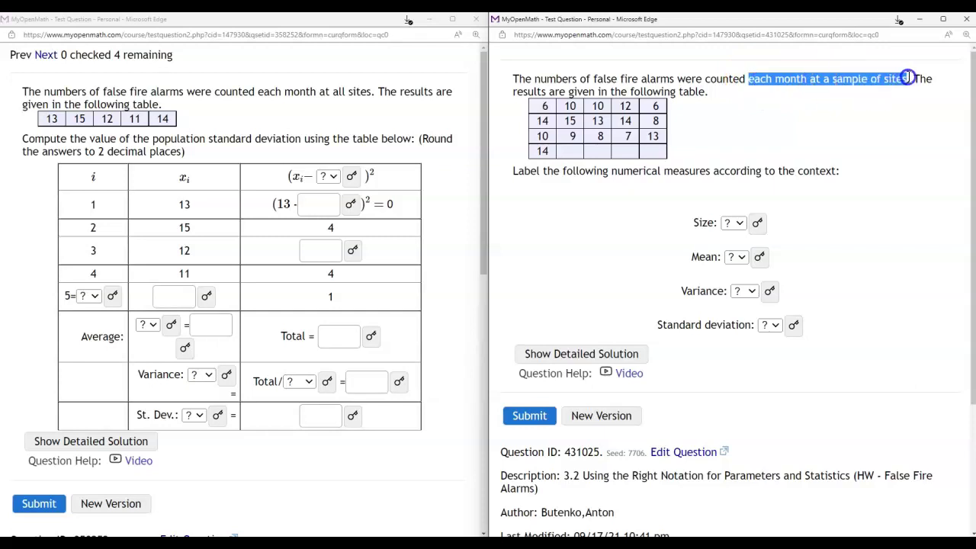
left_click(830, 90)
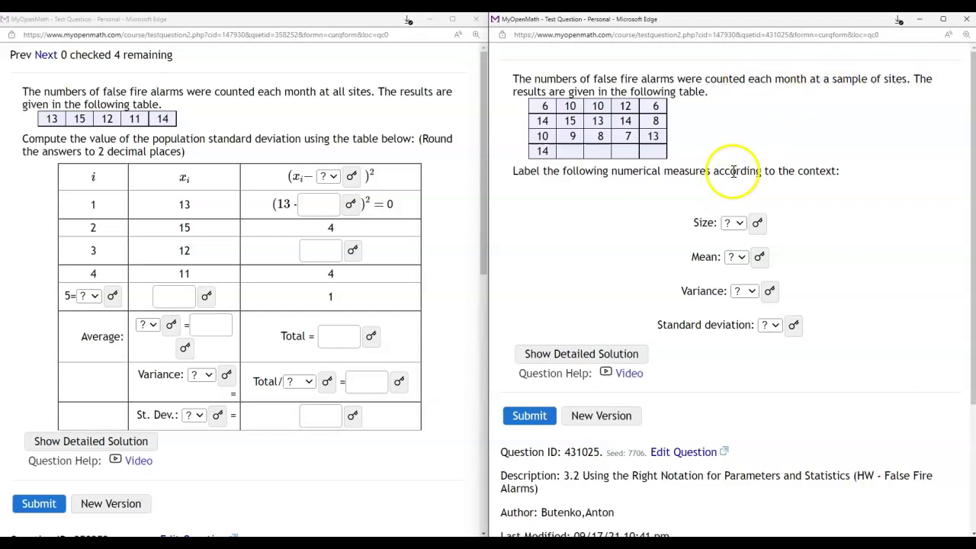
Step: Label the sample measures n, x̄, s², s, submit them, and open a private browsing window
left_click(738, 223)
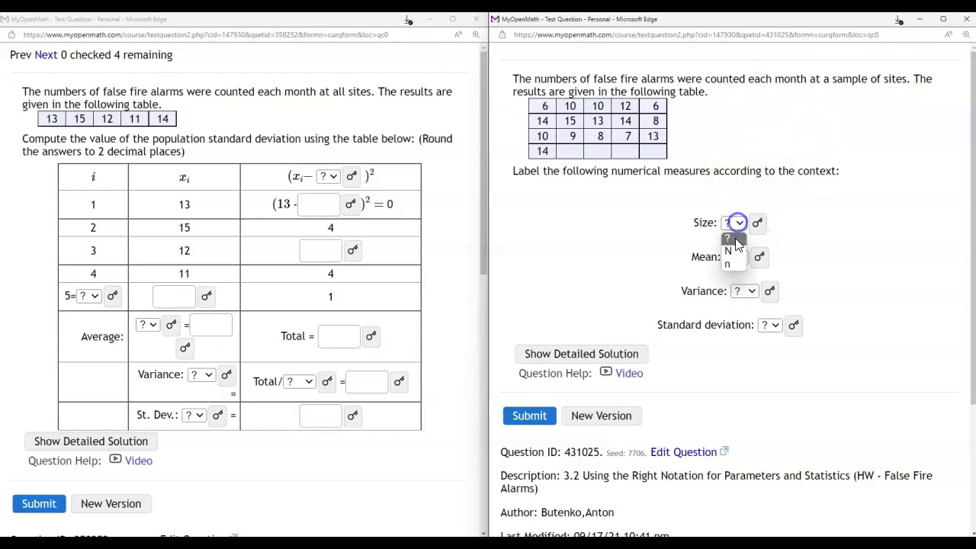
left_click(732, 251)
left_click(738, 257)
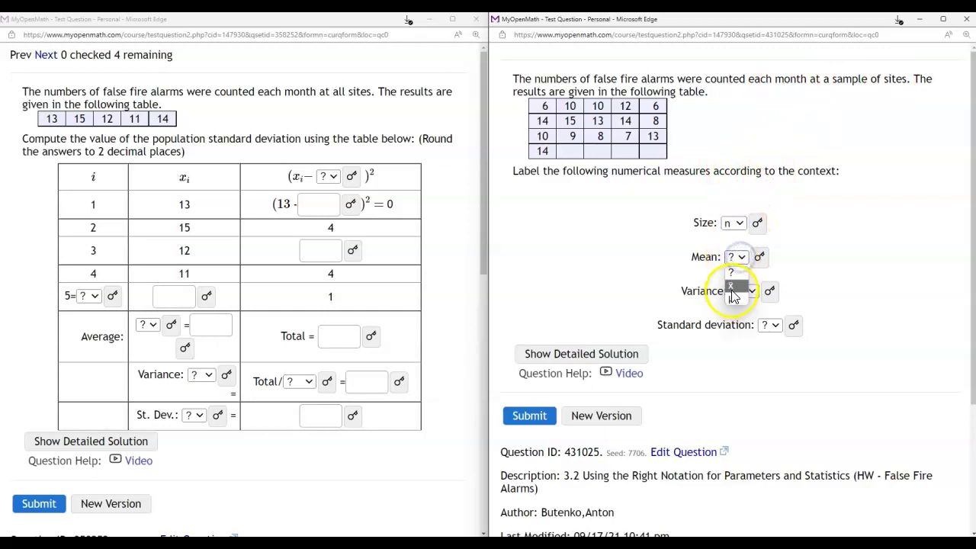
left_click(733, 286)
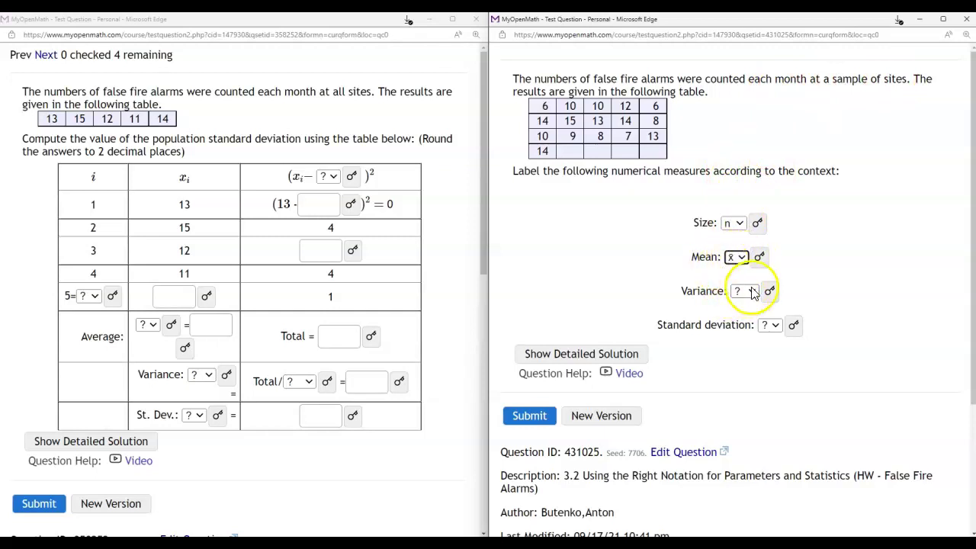
left_click(743, 291)
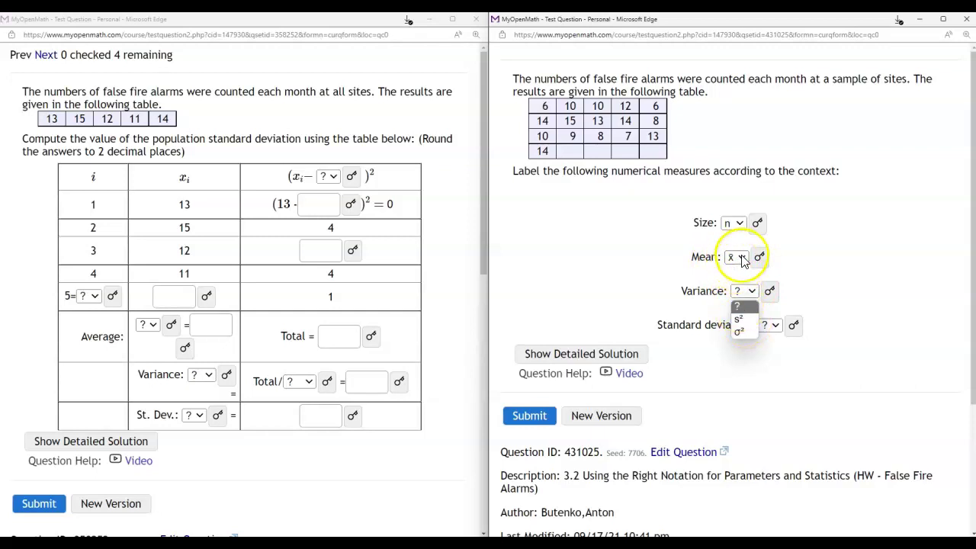
left_click(740, 319)
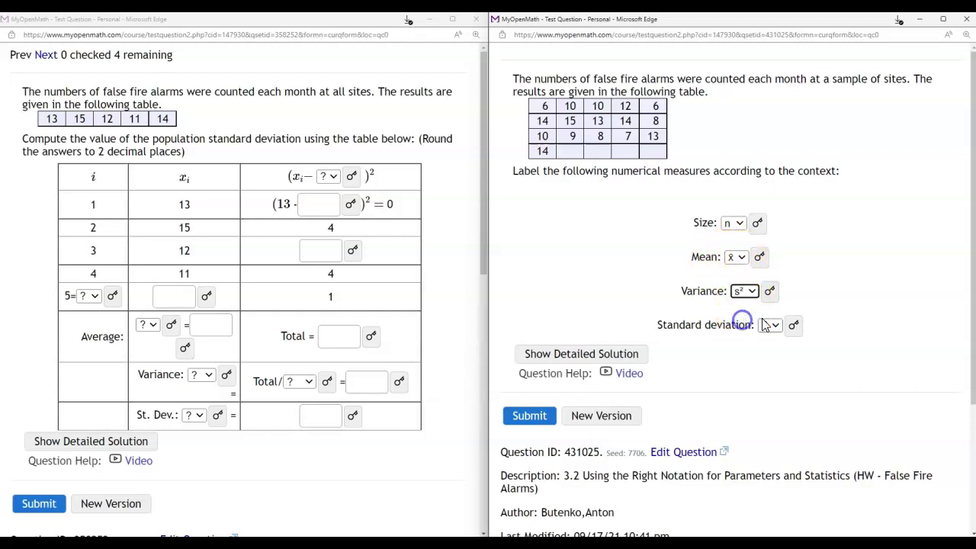
left_click(772, 325)
left_click(770, 351)
left_click(837, 291)
left_click(529, 415)
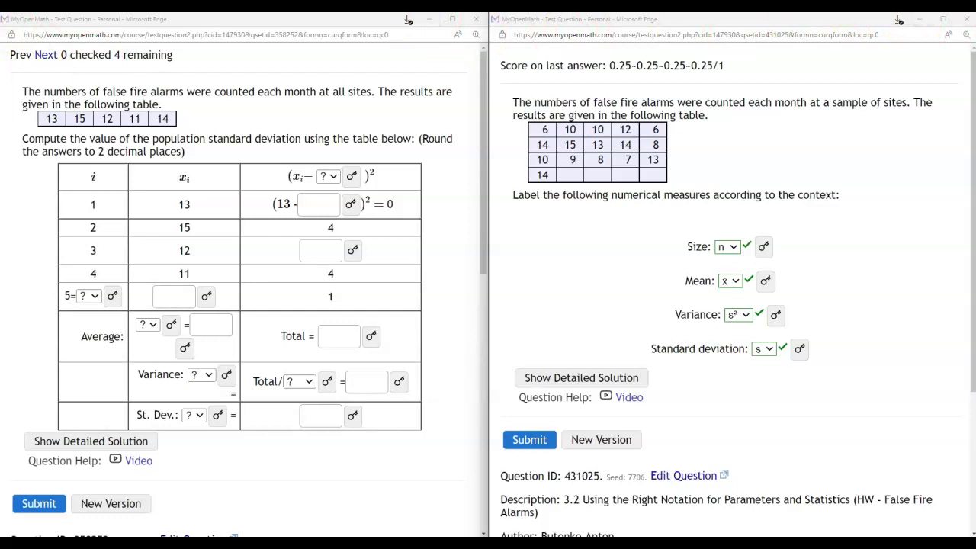
key("ctrl+shift+n")
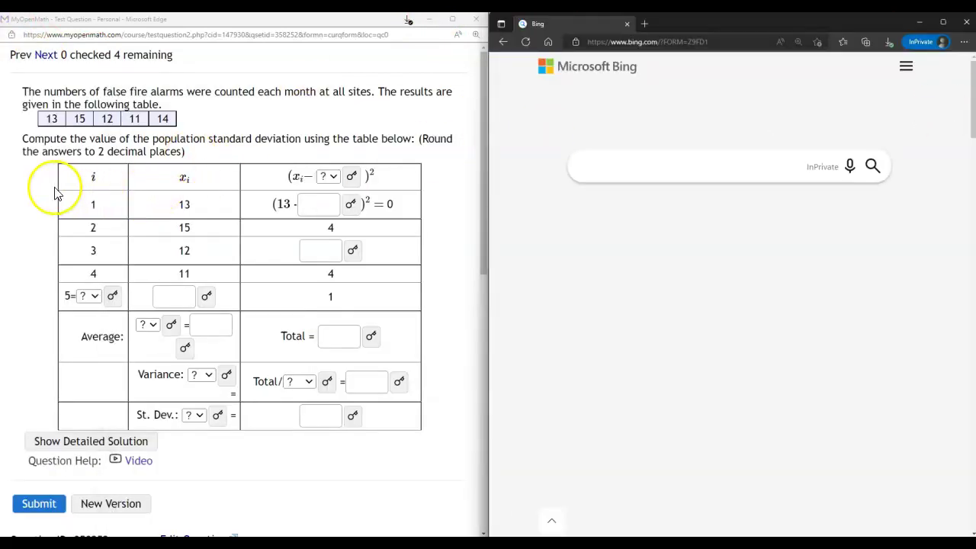
Step: Set the table's count symbol to N, average to μ and standard deviation to σ
left_click(40, 189)
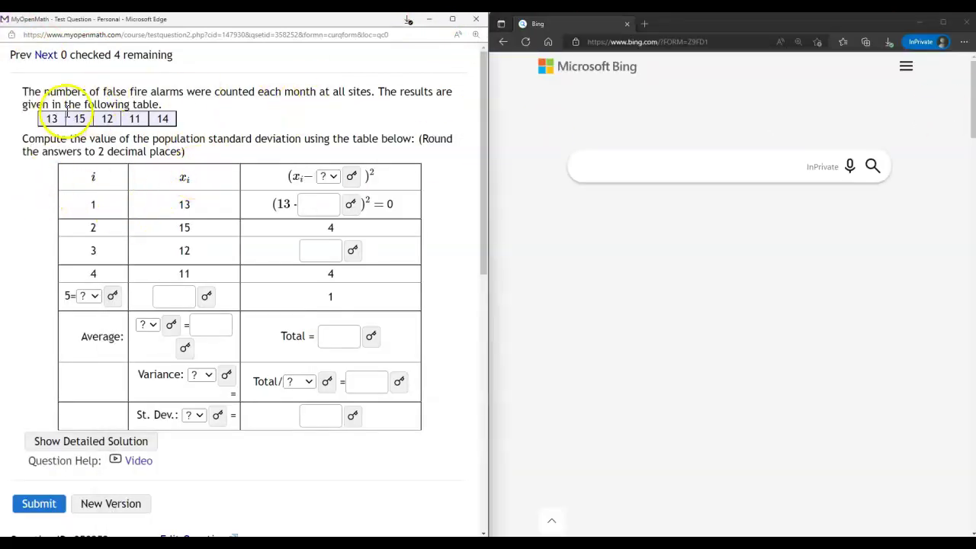
left_click_drag(282, 92, 358, 94)
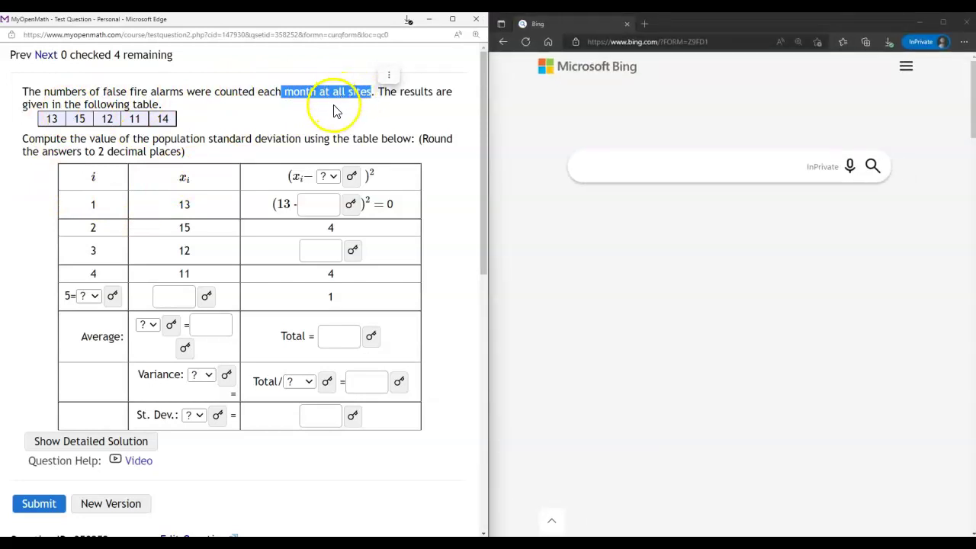
left_click(336, 104)
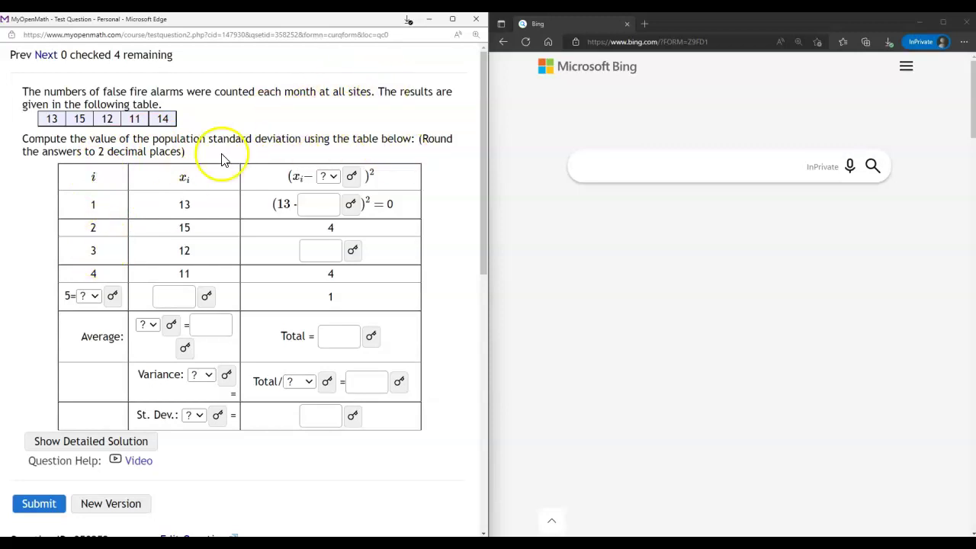
left_click(92, 296)
left_click(82, 336)
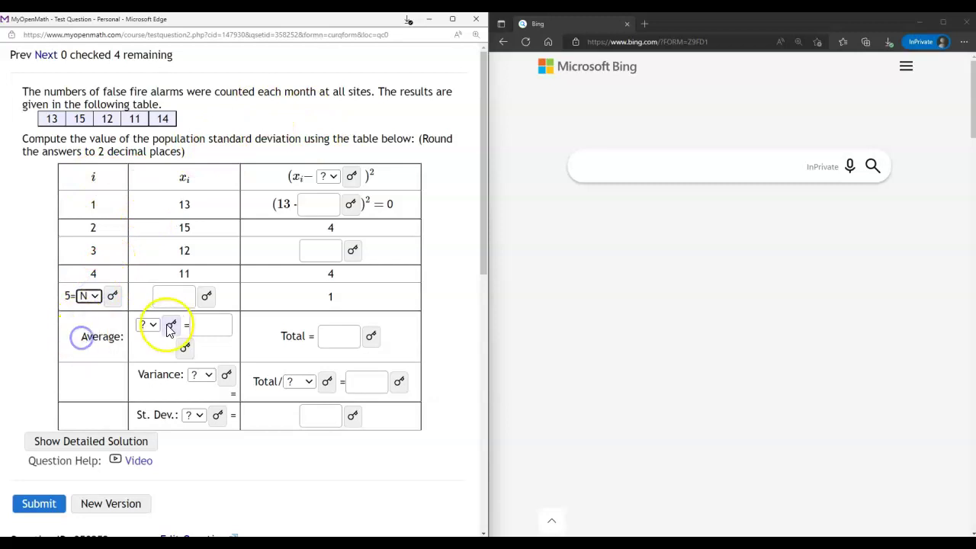
left_click(150, 325)
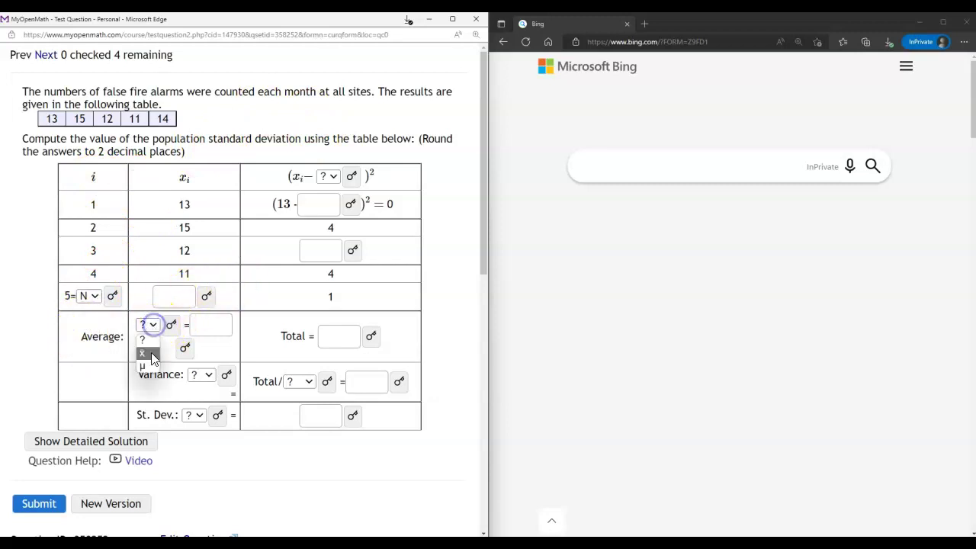
left_click(149, 368)
left_click(202, 374)
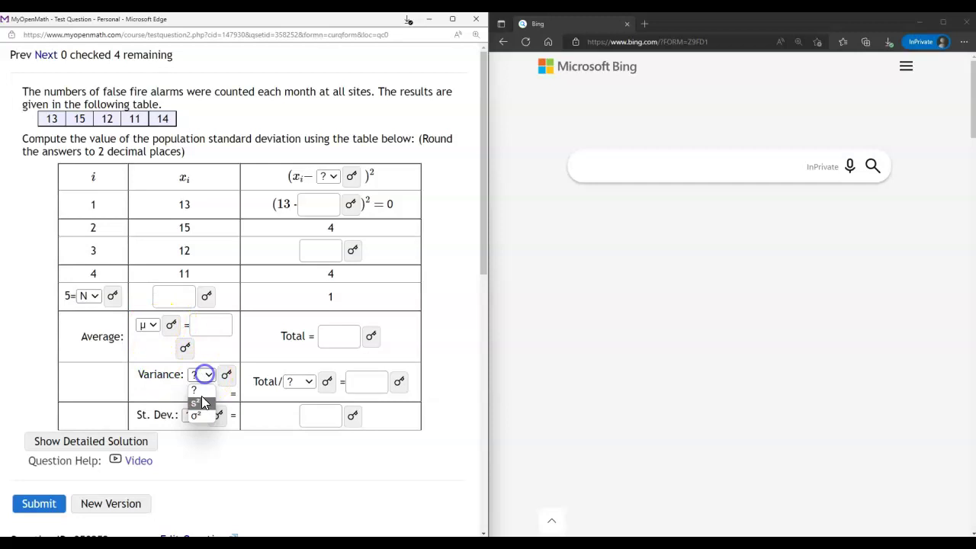
left_click(197, 414)
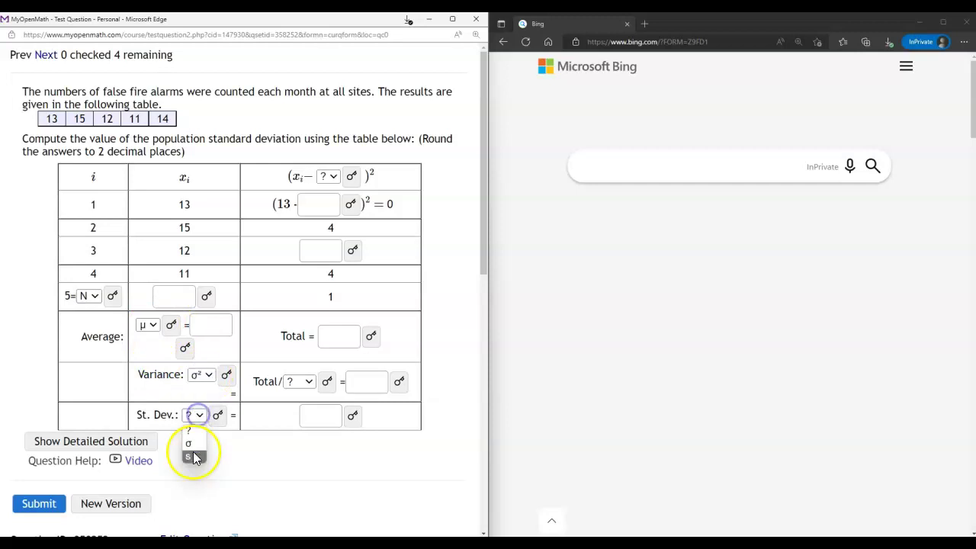
left_click(193, 452)
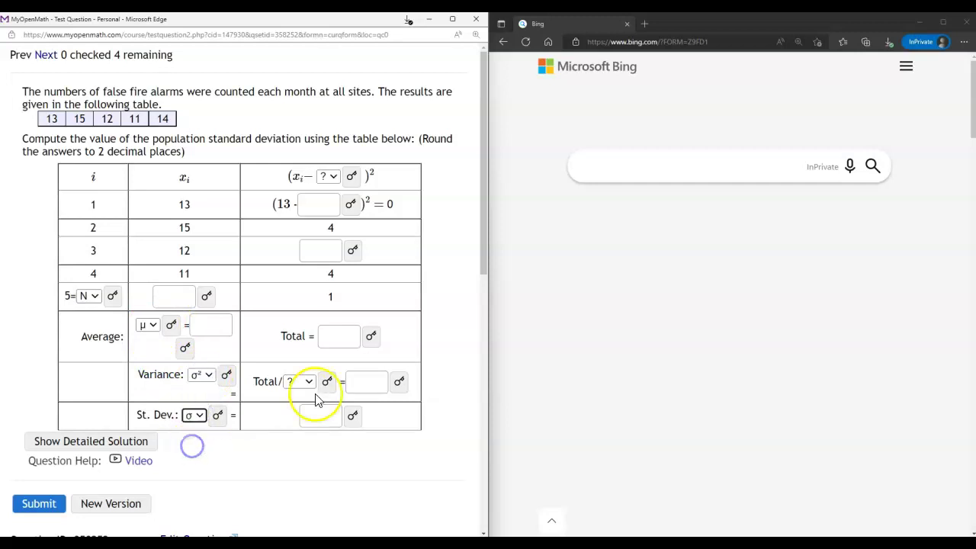
Step: Make the deviation column subtract μ and divide the variance total by N
left_click(331, 177)
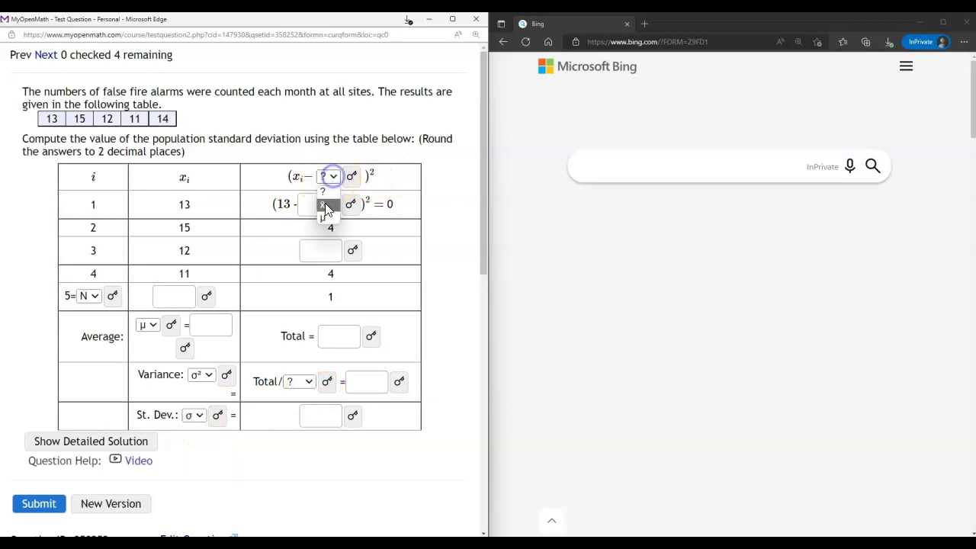
left_click(325, 218)
left_click(397, 180)
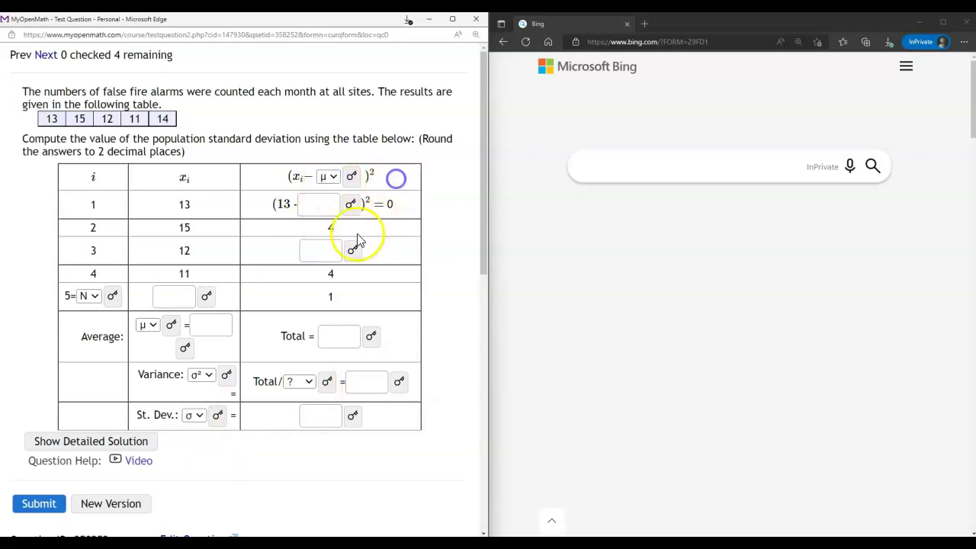
left_click(306, 384)
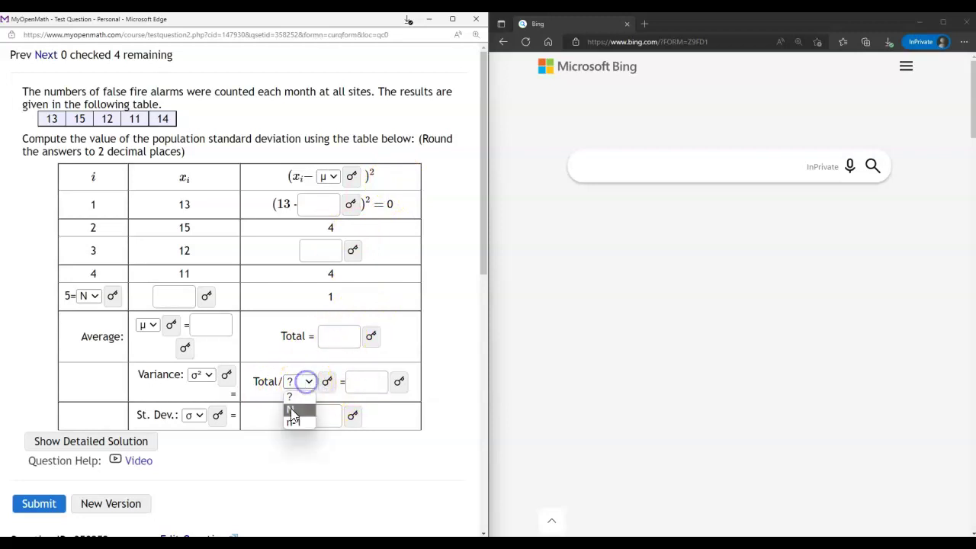
left_click(295, 414)
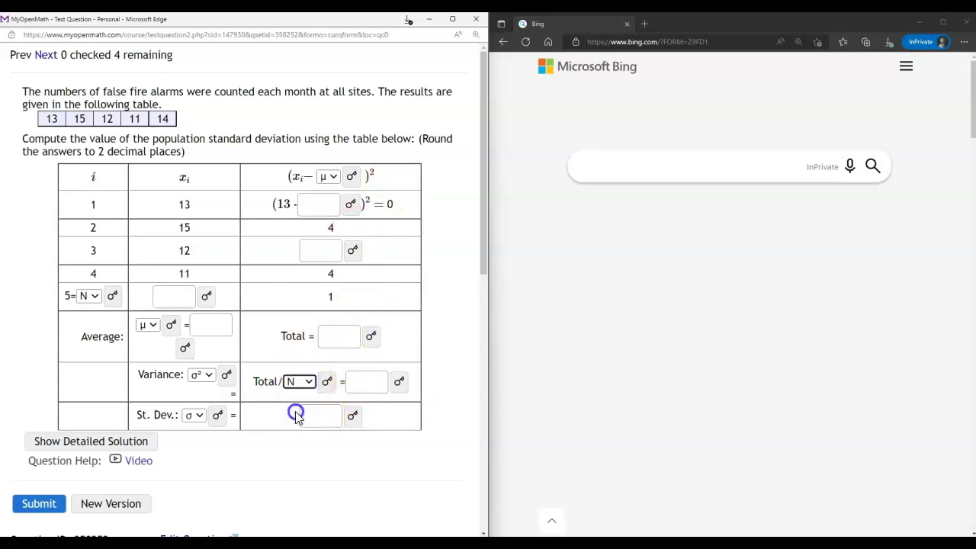
left_click(437, 333)
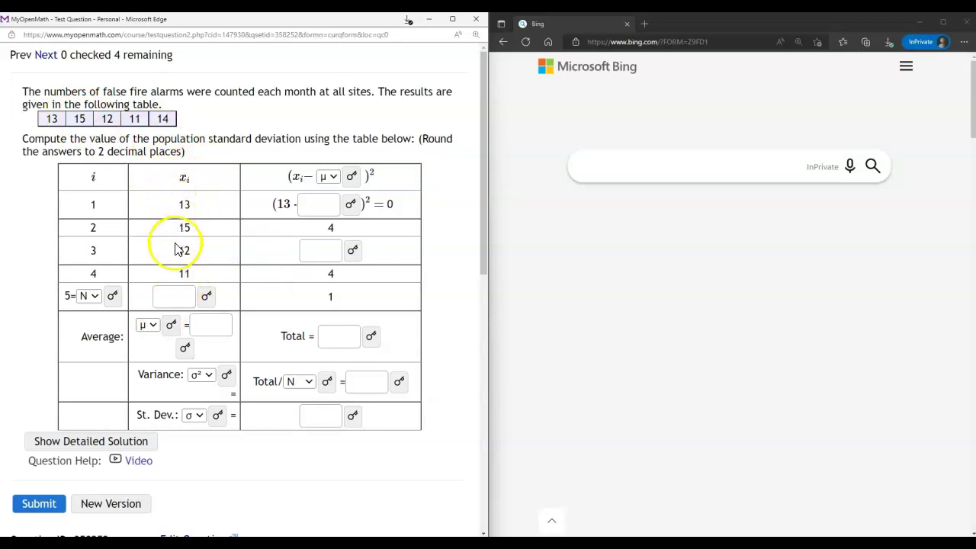
Step: Compare the table's values 13, 15, 12, 11 with the data listed above
double_click(189, 205)
double_click(191, 226)
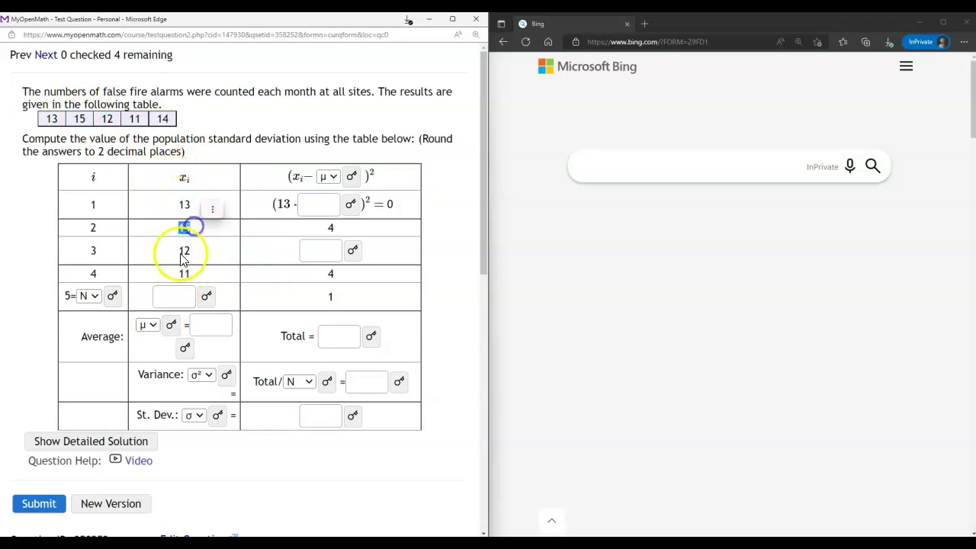
double_click(187, 250)
double_click(189, 273)
double_click(51, 118)
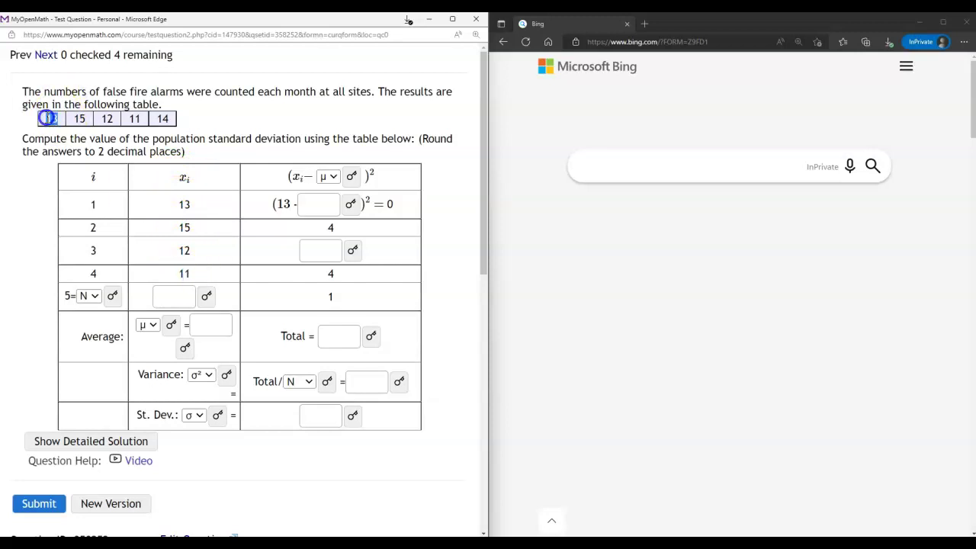
double_click(79, 118)
left_click(115, 118)
double_click(111, 118)
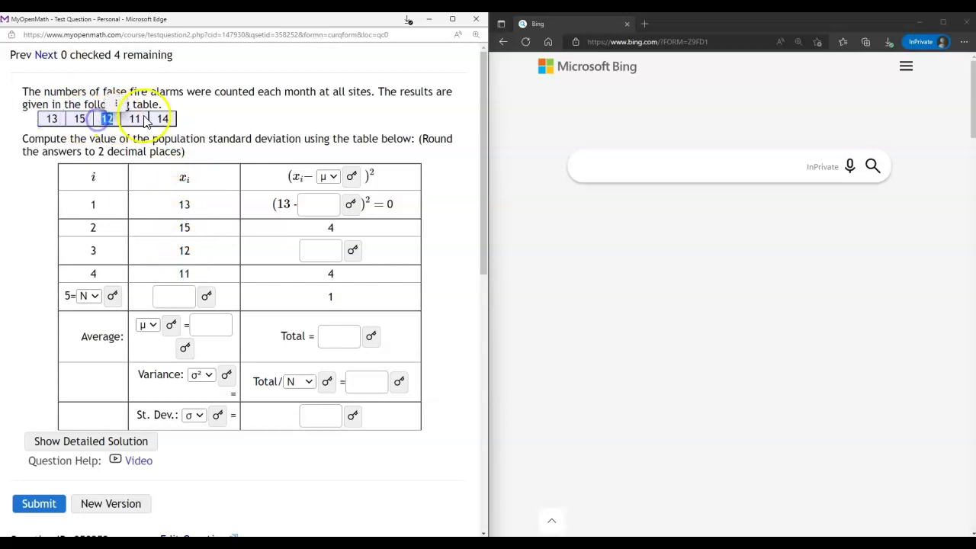
double_click(134, 119)
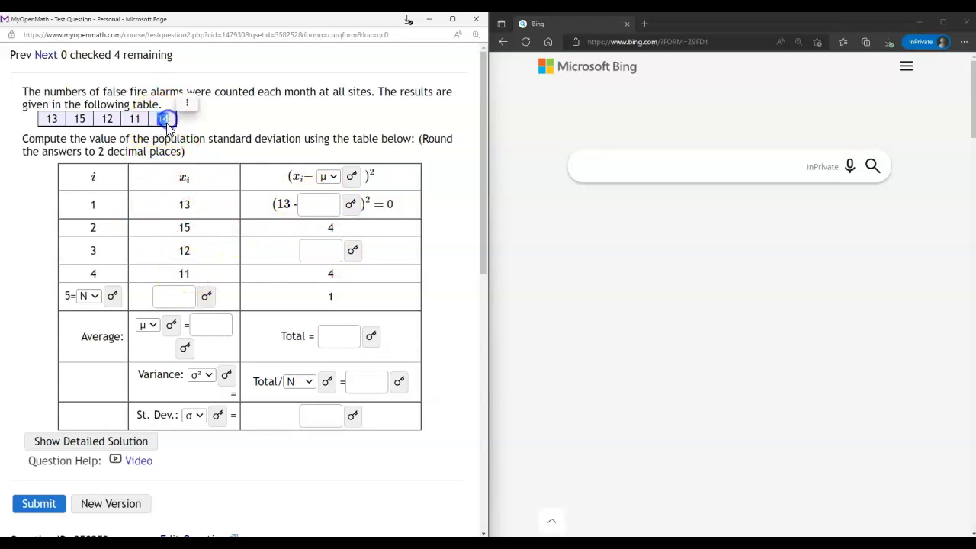
Step: Enter 14 as the fifth data value and recheck the value column
left_click(170, 296)
type("14")
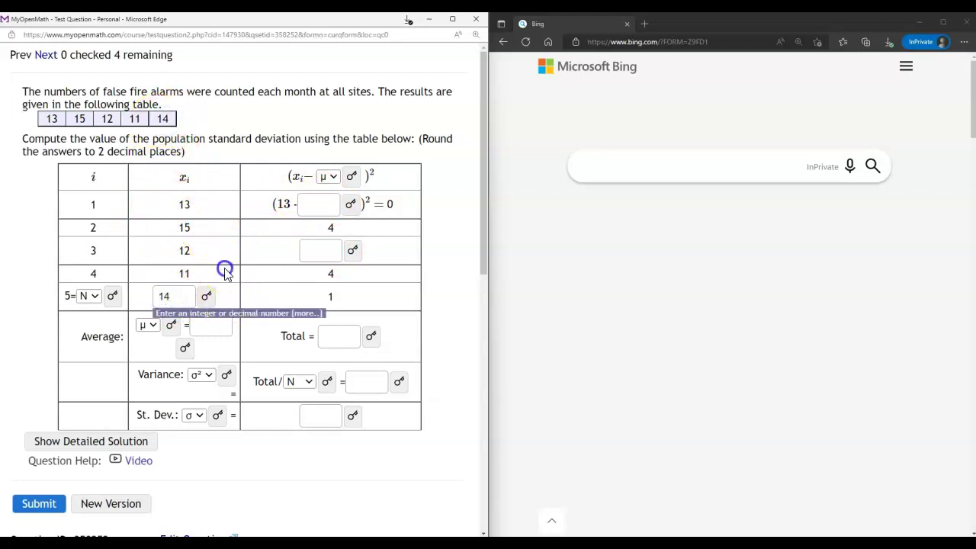
left_click(203, 326)
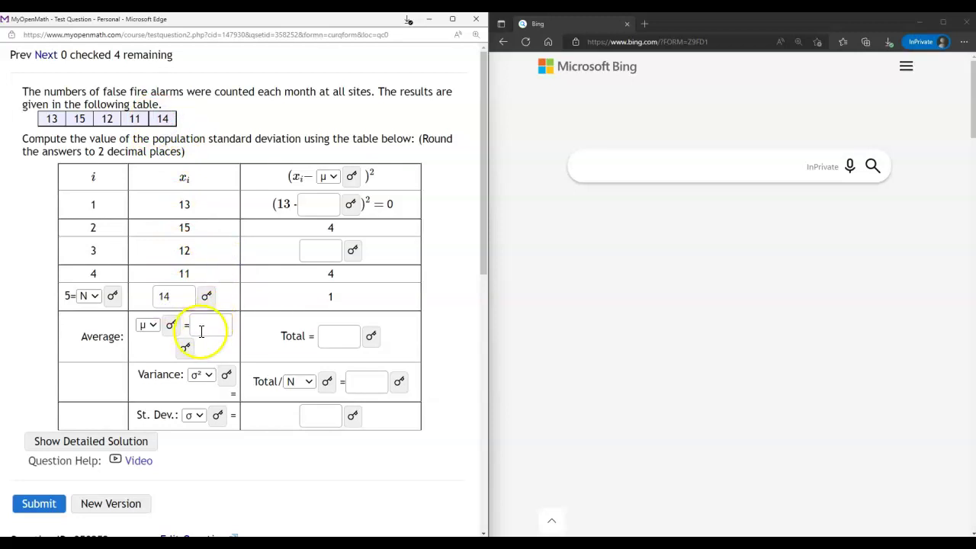
double_click(183, 204)
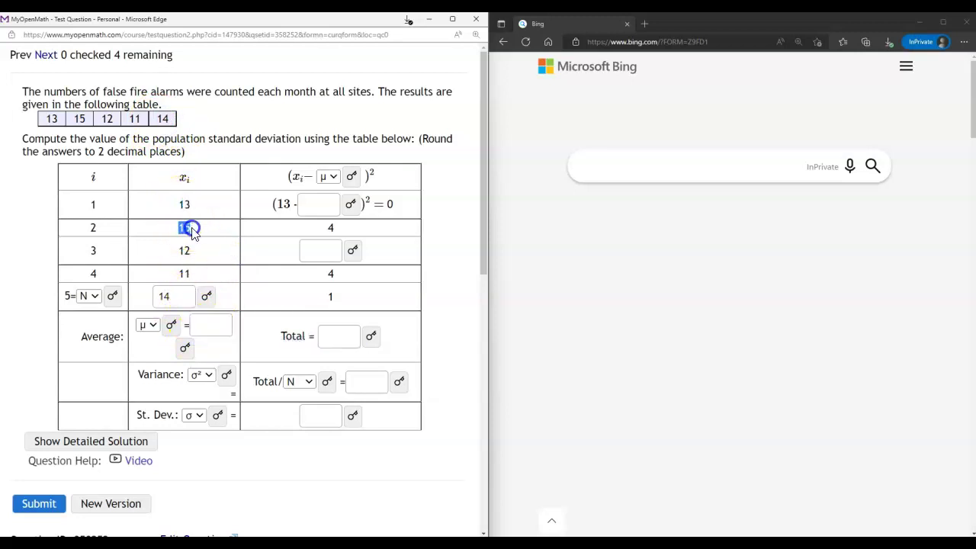
double_click(184, 274)
double_click(162, 296)
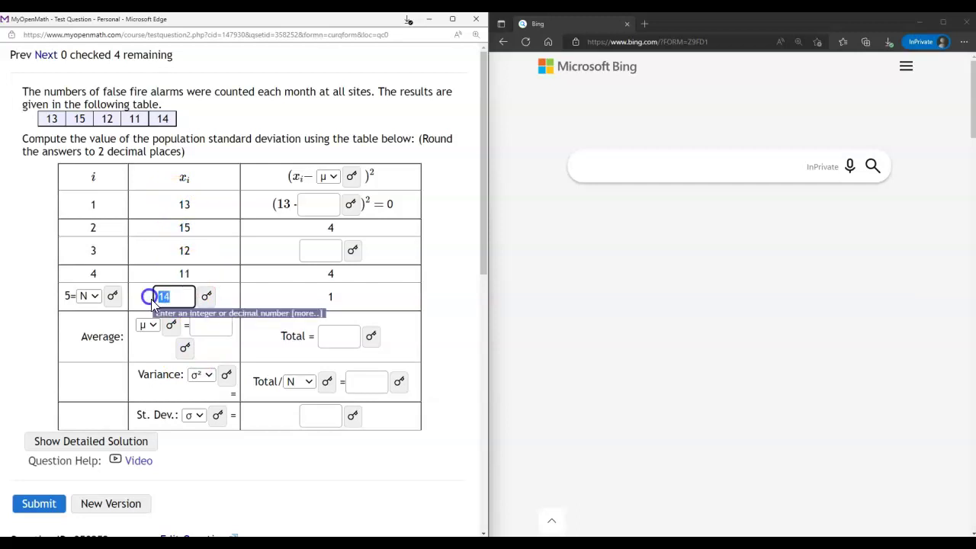
left_click(201, 326)
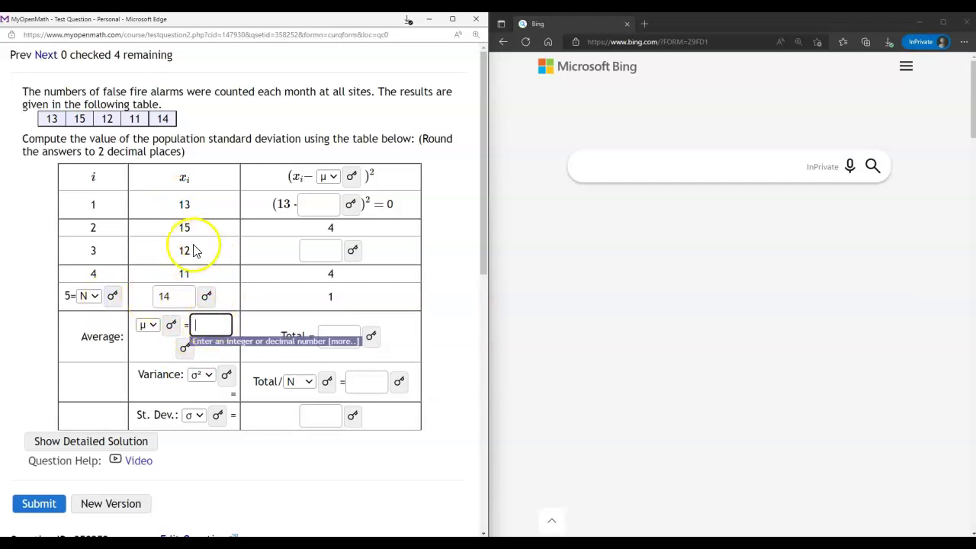
Step: Calculate (13+15+12+11+14)/5 = 13 with Bing's search calculator
left_click(608, 166)
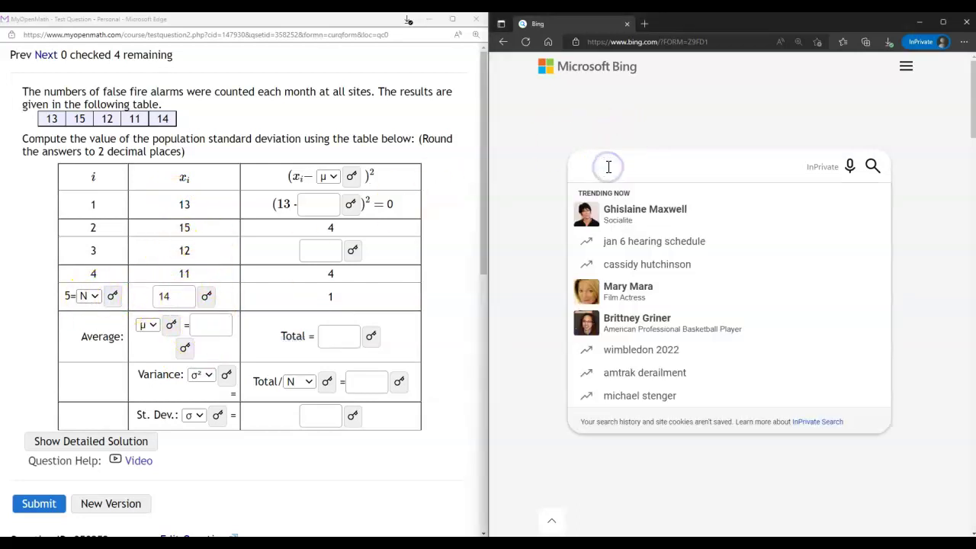
type("(")
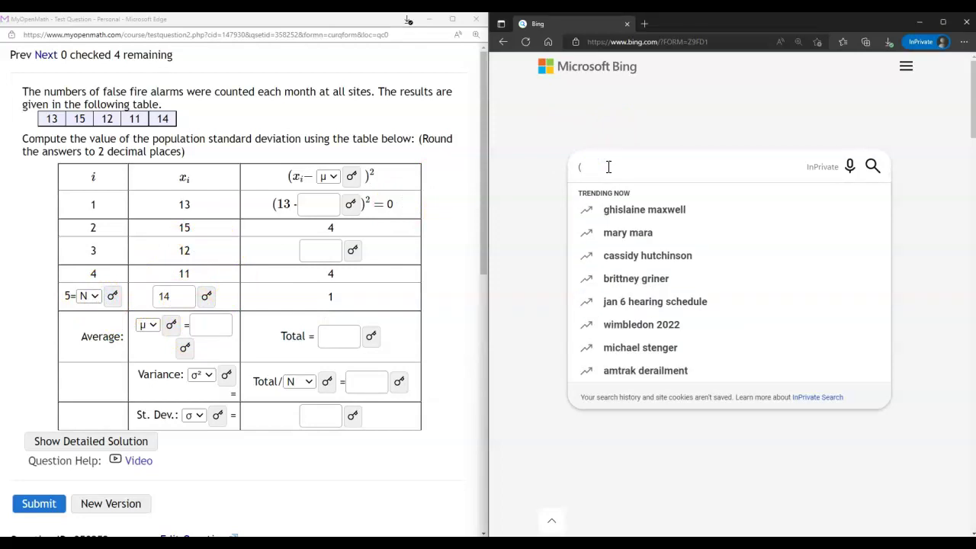
type("13+15+12")
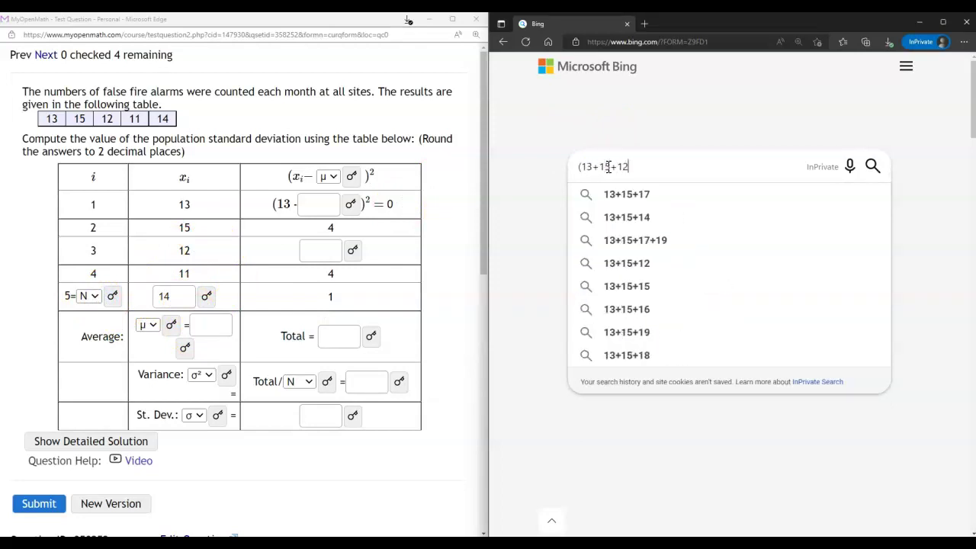
type("+11+14)/5")
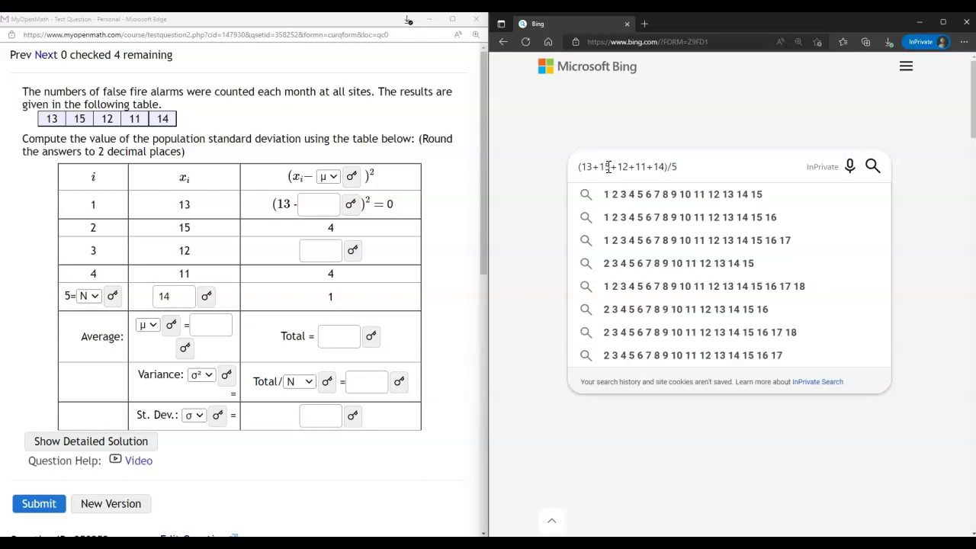
key("Return")
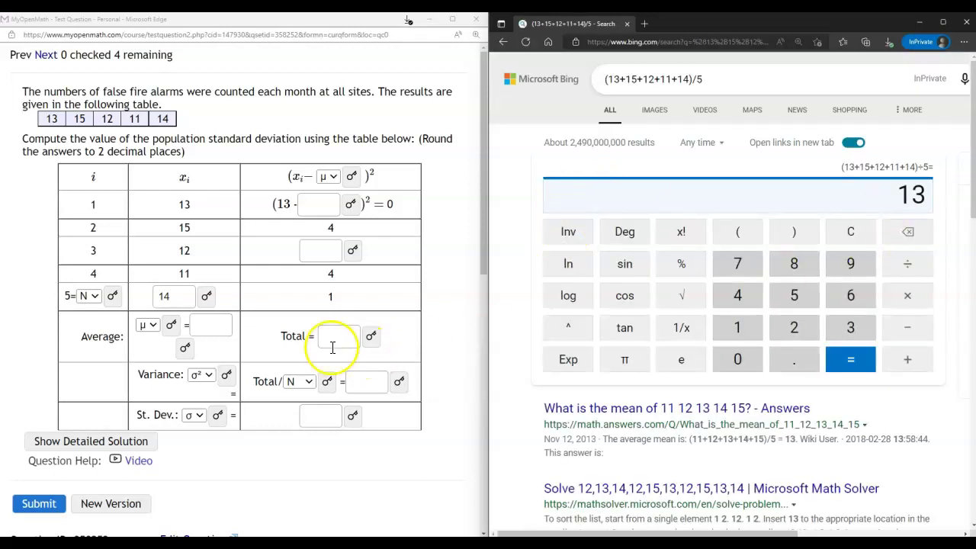
Step: Enter 13 as the average and as the mean in row 1's (13 − 13)² deviation
left_click(213, 326)
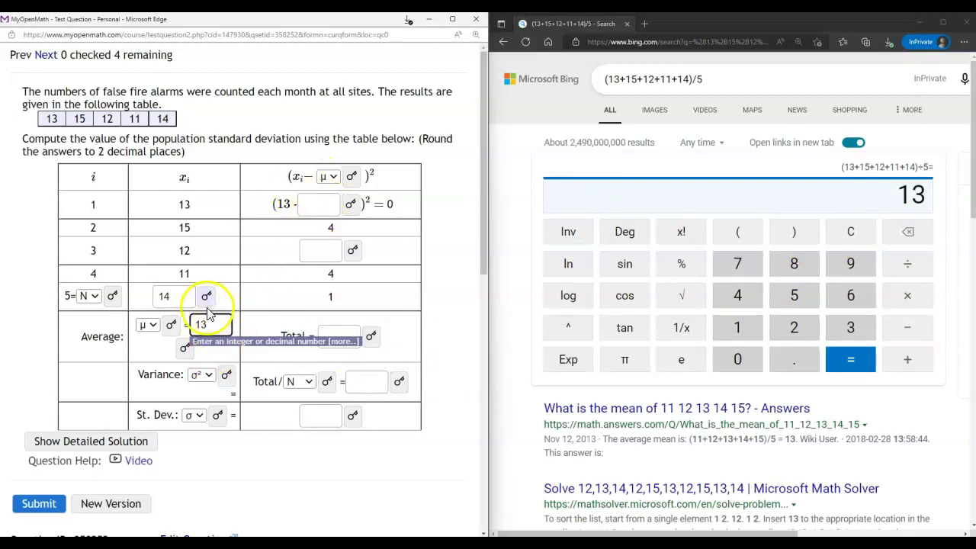
left_click(320, 204)
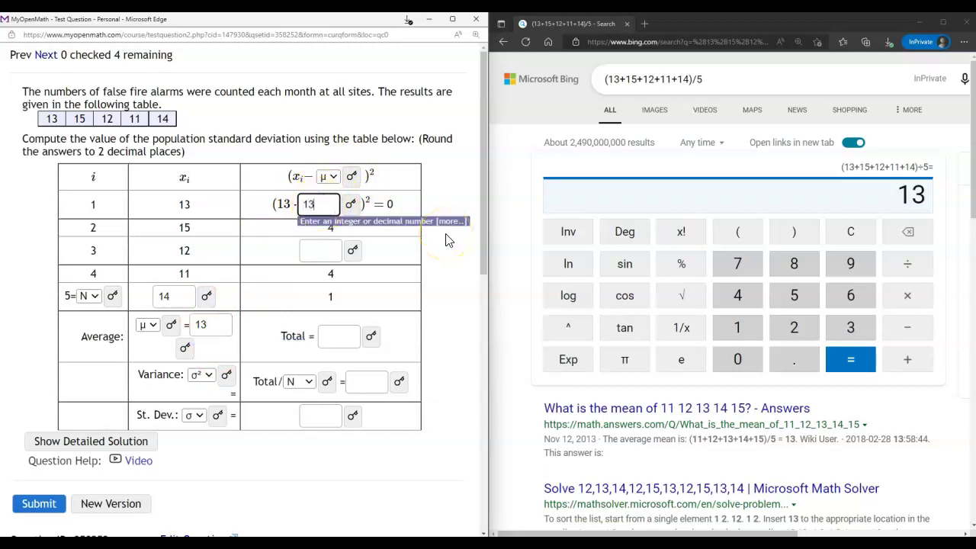
left_click(280, 206)
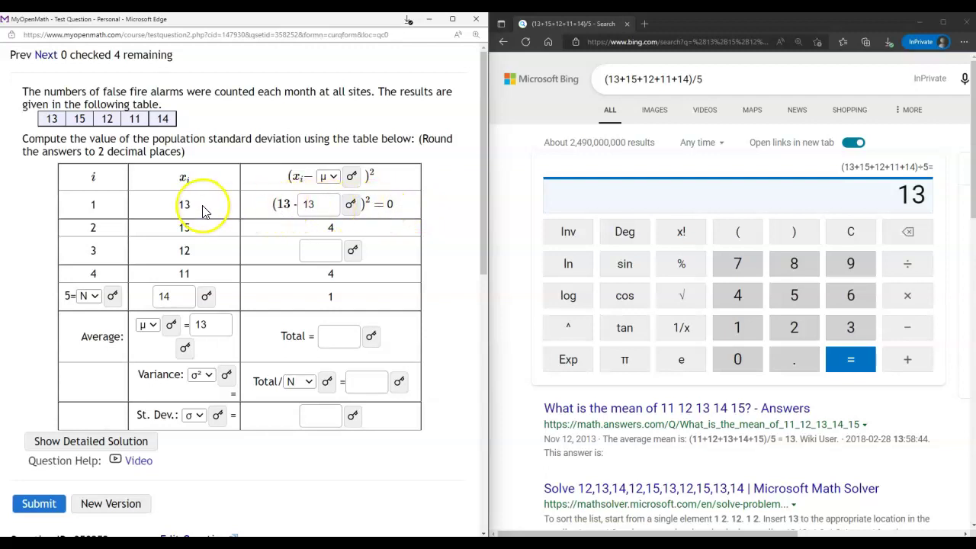
left_click(282, 204)
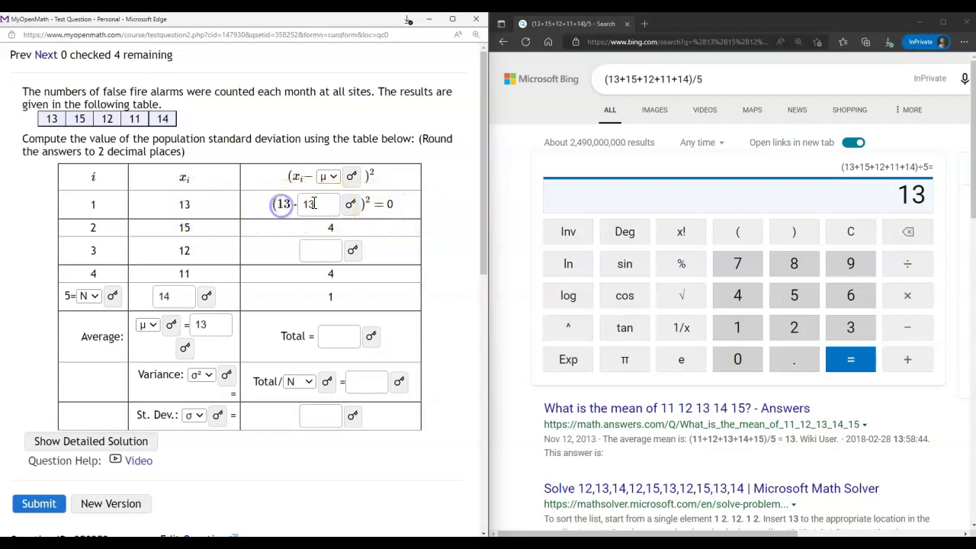
double_click(296, 204)
double_click(202, 326)
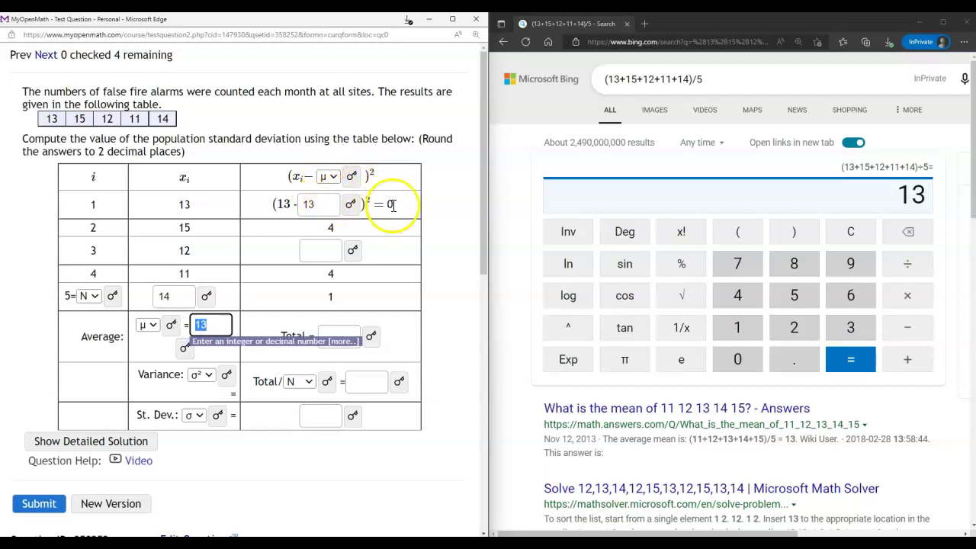
triple_click(690, 78)
Step: Compute (13-13)^2 and (15-13)^2 = 4 in Bing, matching row 2's result
type("(")
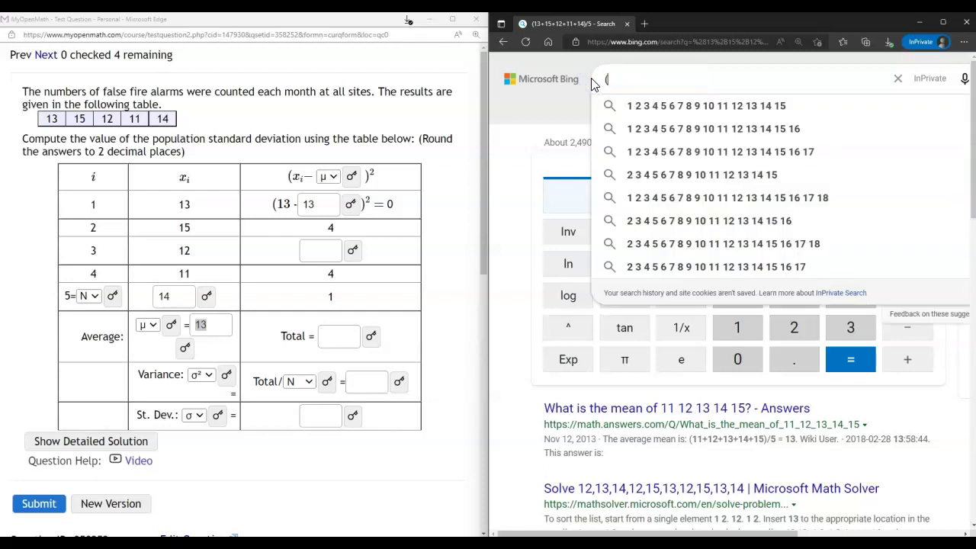
type("13-")
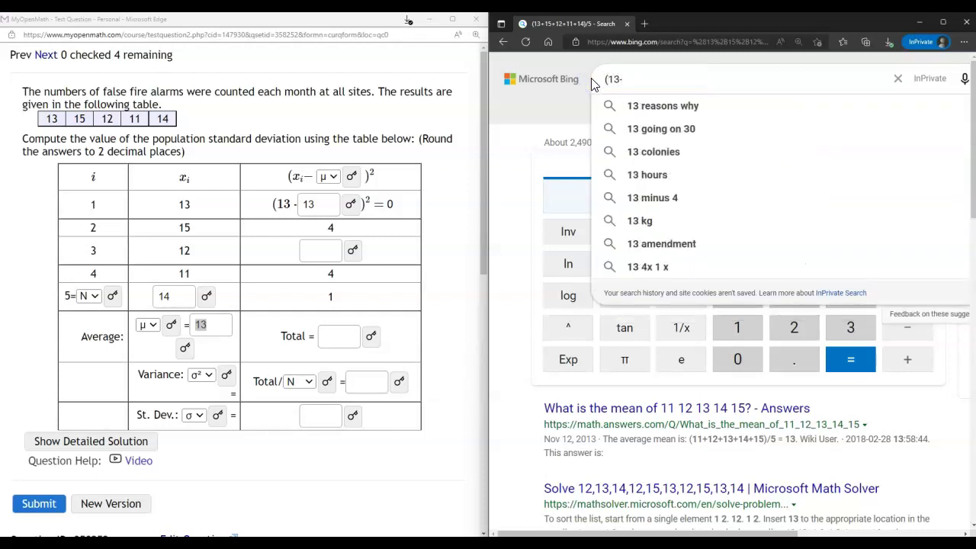
type("13)^2")
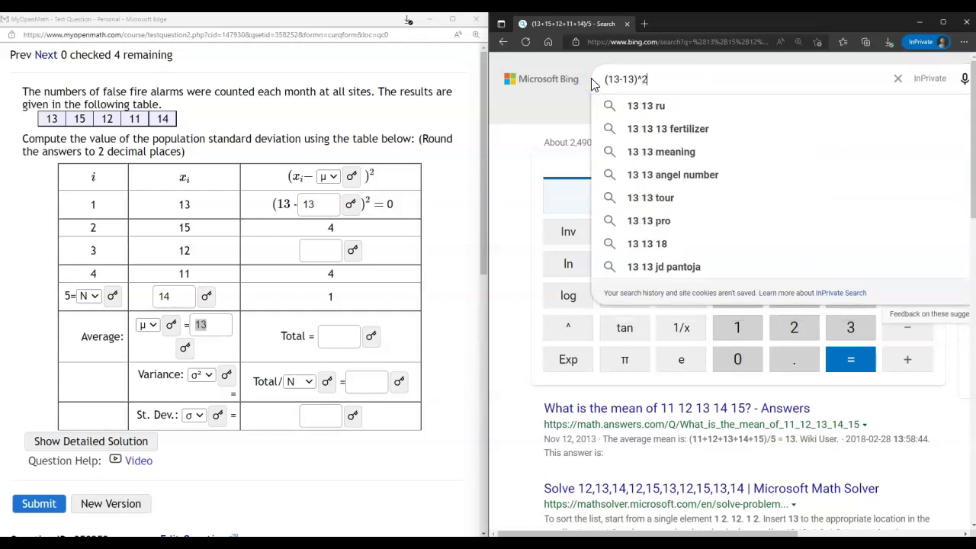
key("Return")
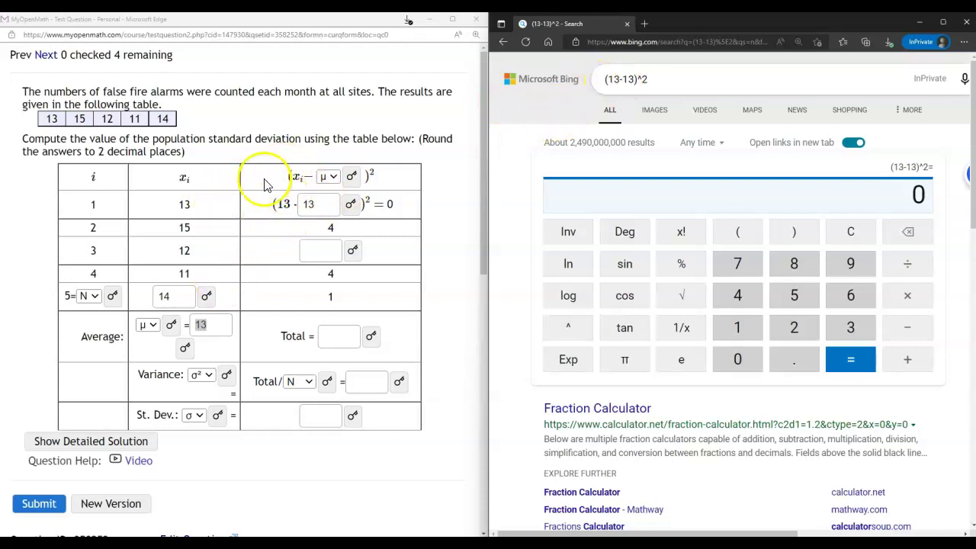
double_click(181, 227)
key("ctrl+c")
left_click(620, 79)
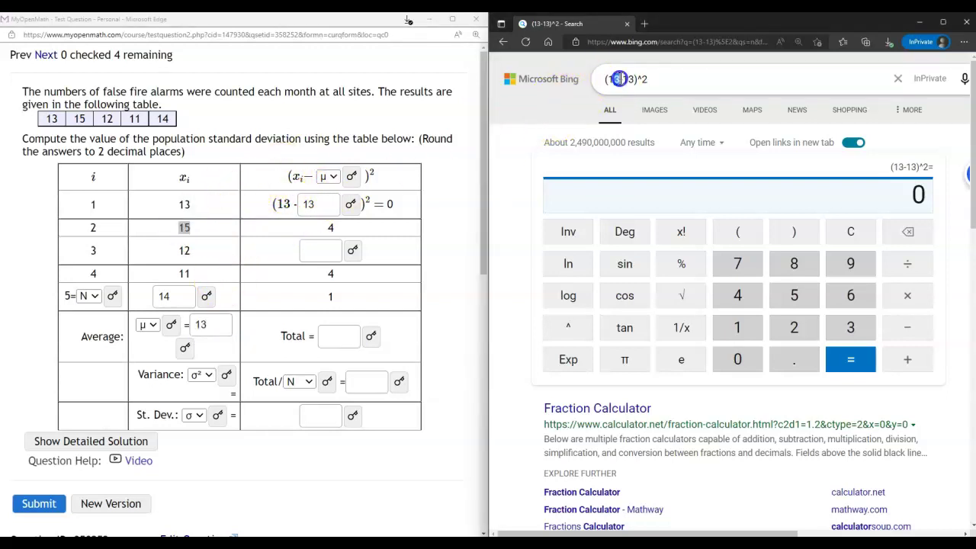
double_click(620, 78)
key("ctrl+v")
key("Return")
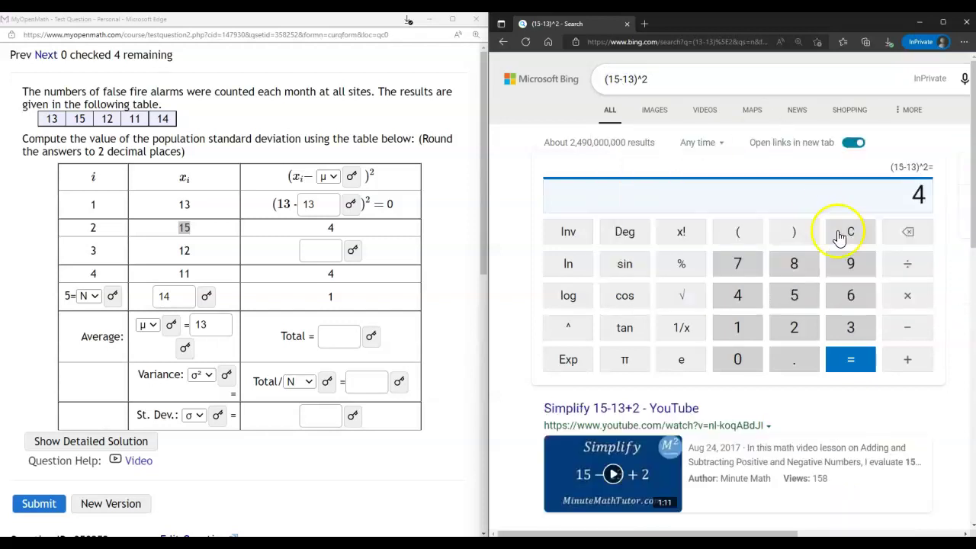
double_click(318, 228)
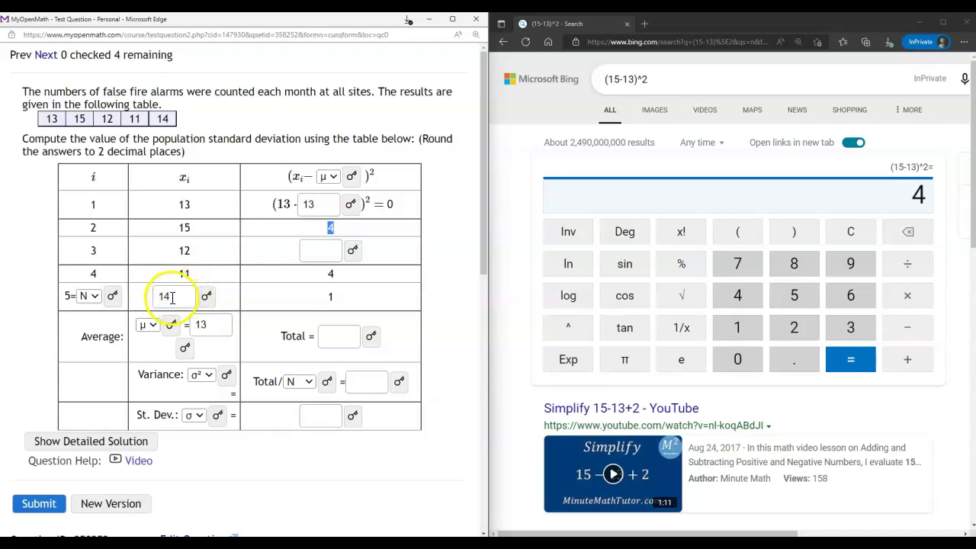
Step: Compute (14-13)^2 = 1 in Bing, matching row 5's result
left_click(620, 80)
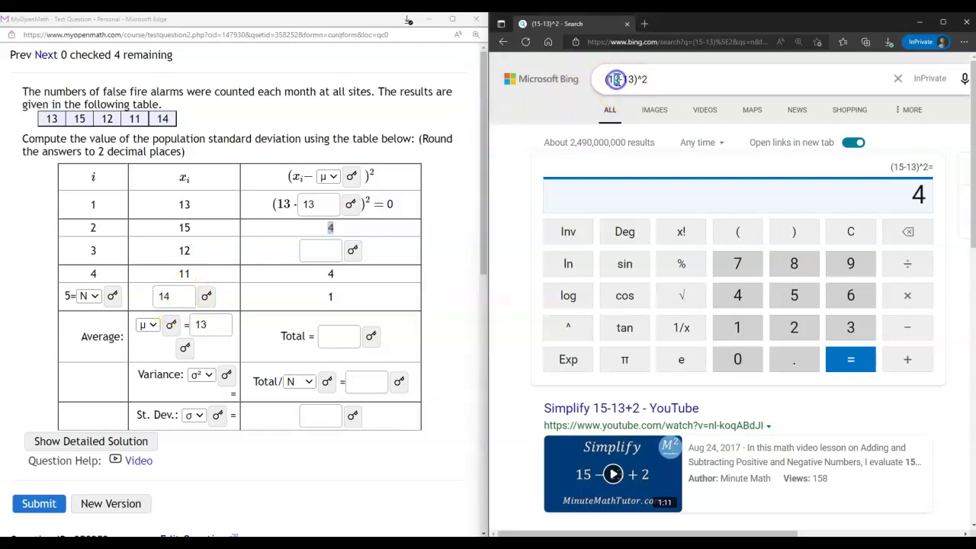
key("BackSpace")
type("4")
key("Return")
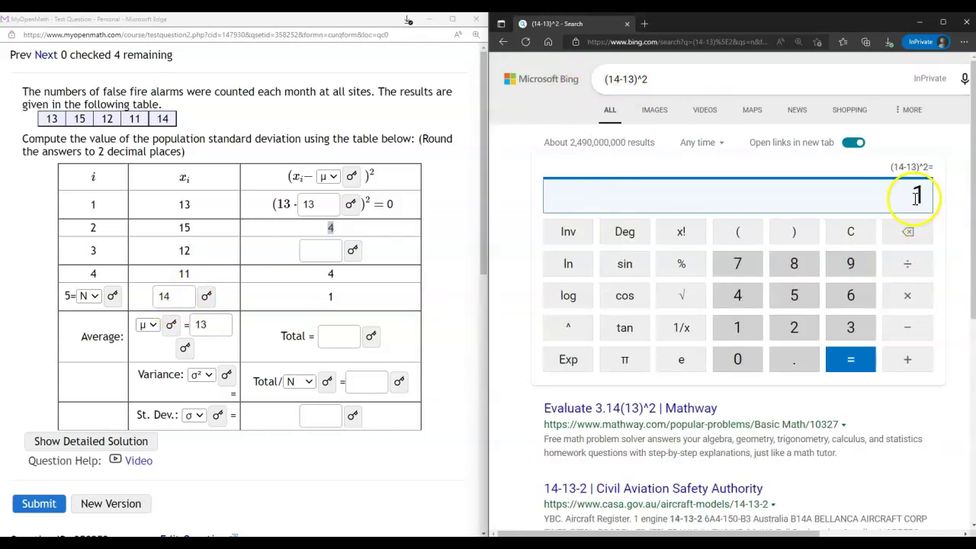
double_click(917, 197)
double_click(330, 297)
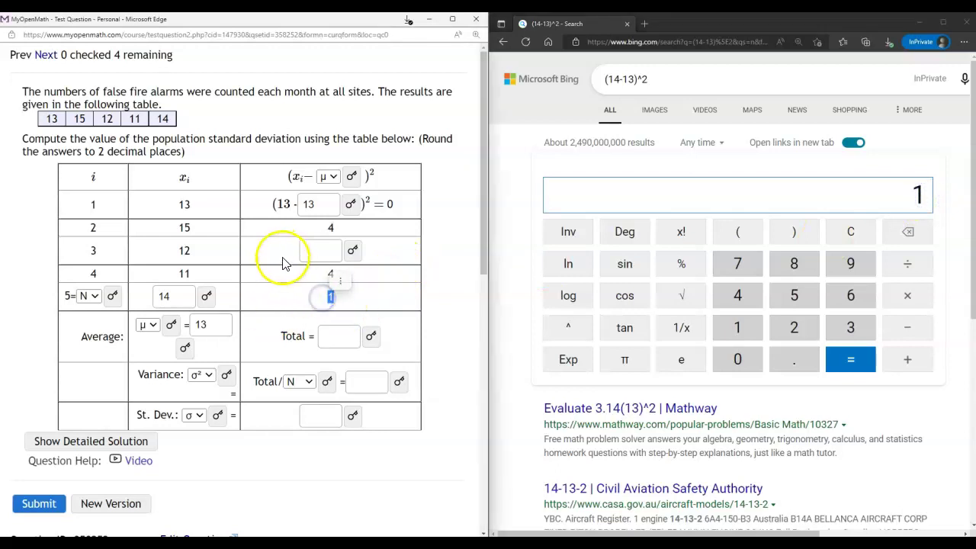
Step: Compute (12-13)^2 = 1 and enter 1 as row 3's squared deviation
left_click(325, 252)
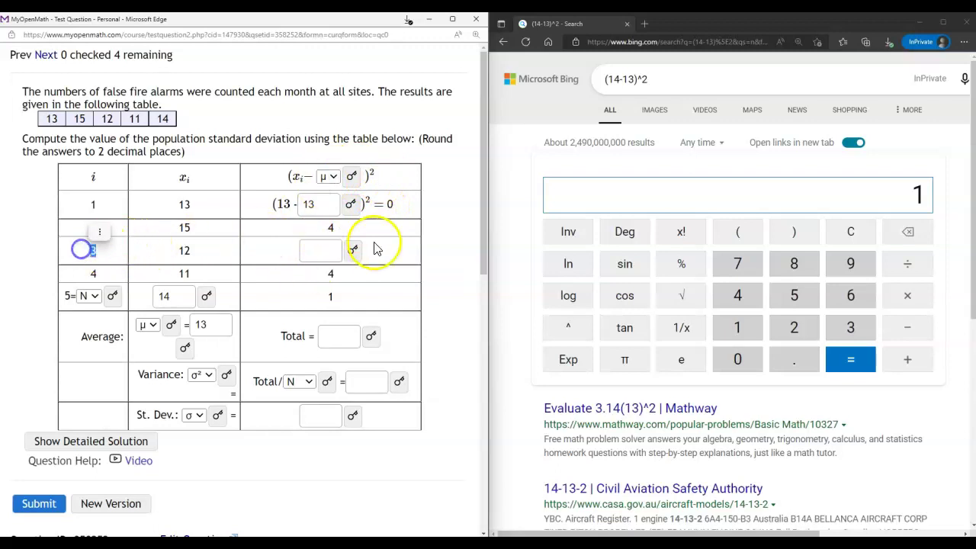
double_click(184, 250)
key("ctrl+c")
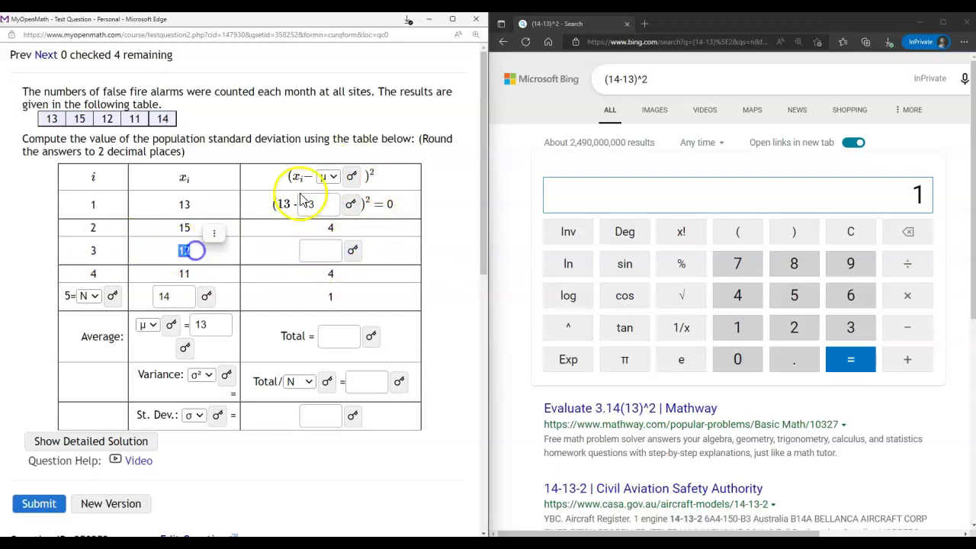
double_click(610, 79)
key("ctrl+v")
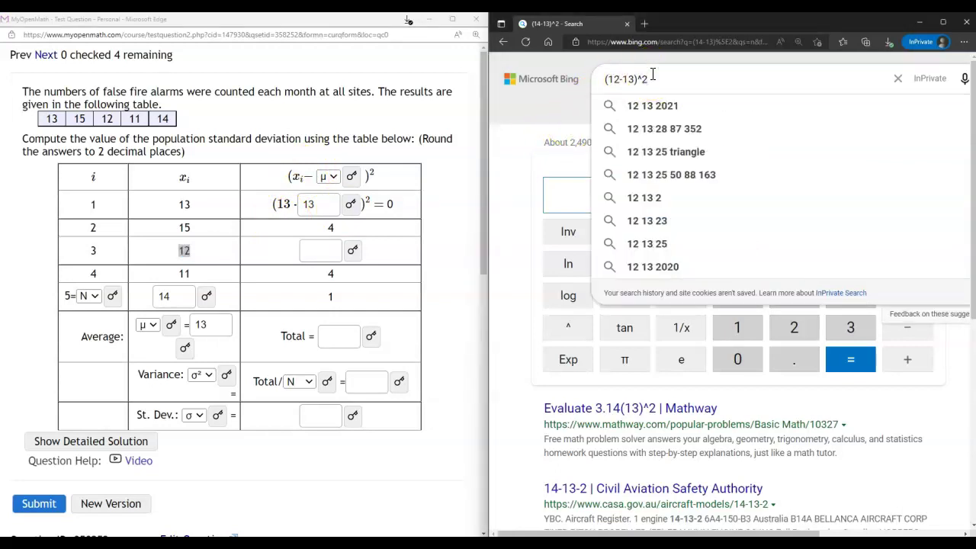
key("Return")
left_click(326, 250)
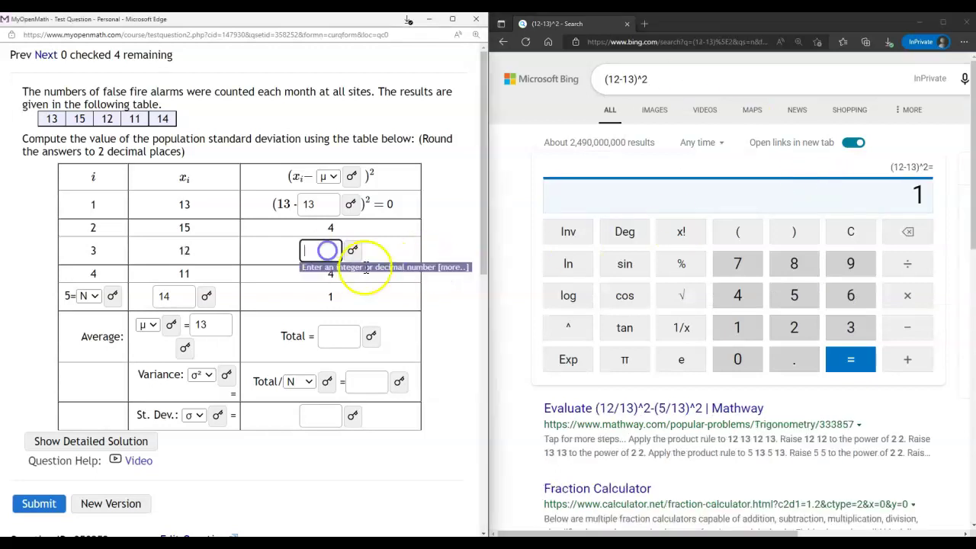
type("1")
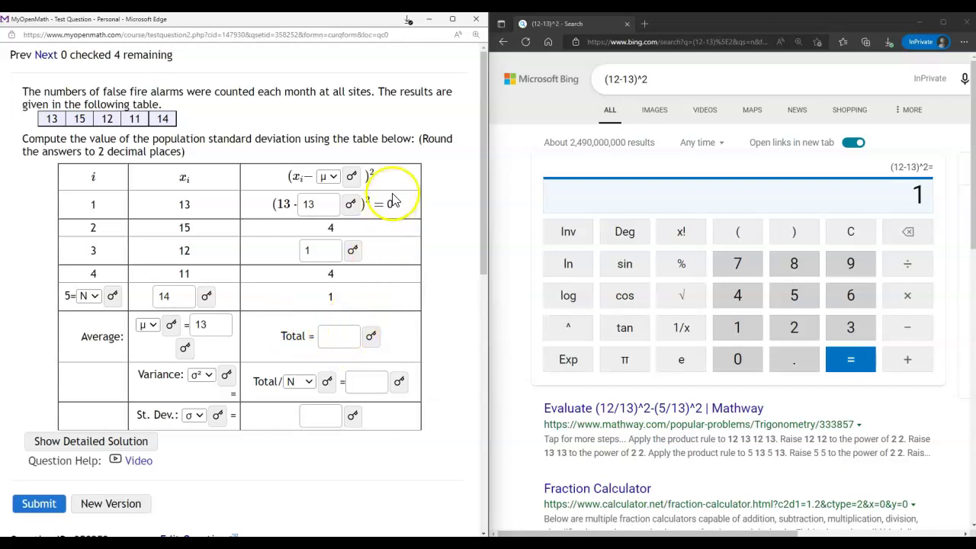
left_click(333, 232)
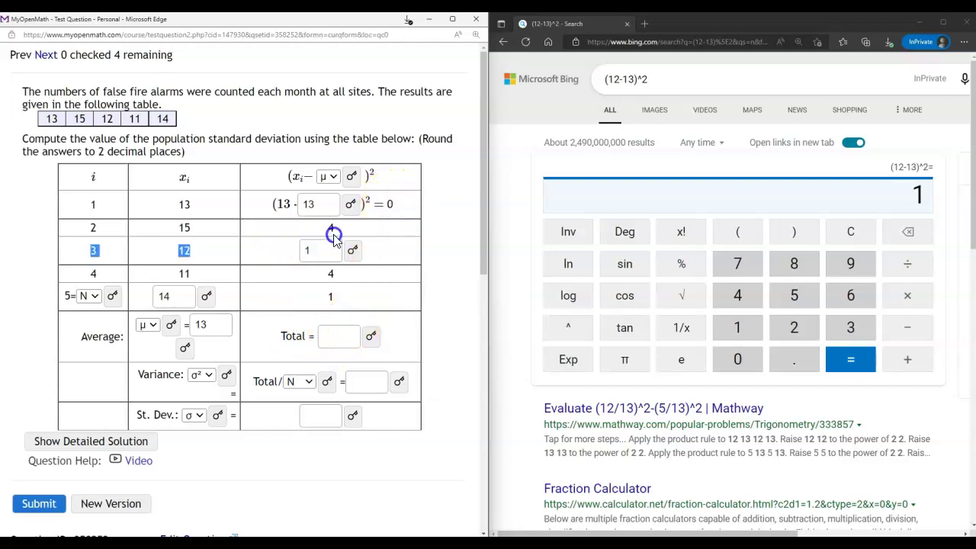
left_click(309, 246)
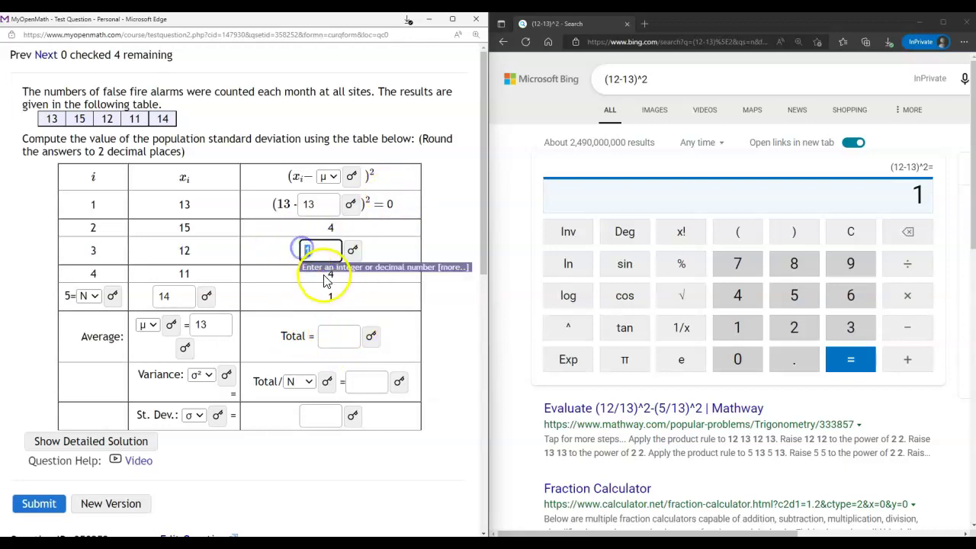
double_click(331, 275)
left_click_drag(649, 79, 603, 81)
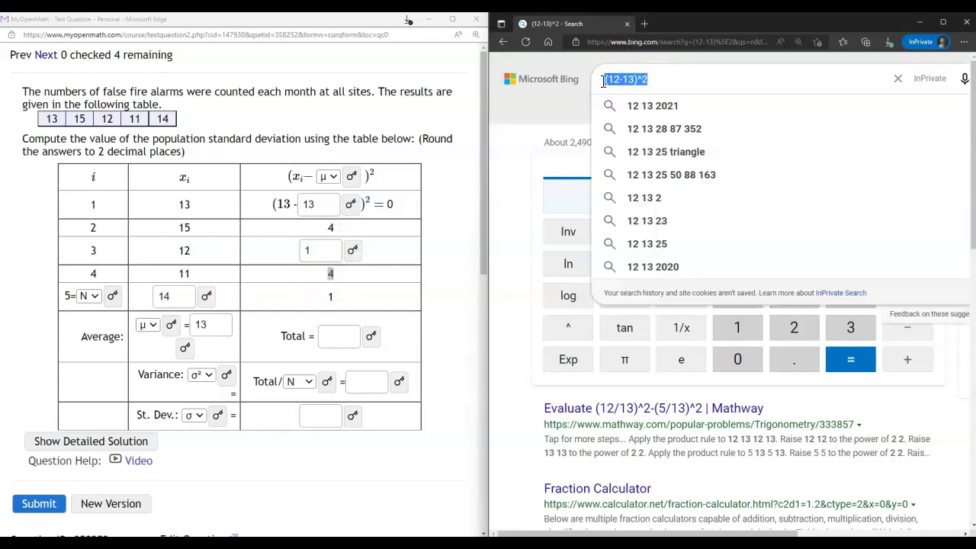
Step: Sum the squared deviations 0+4+1+4+1 = 10 and enter 10 as the Total
type("0+4+")
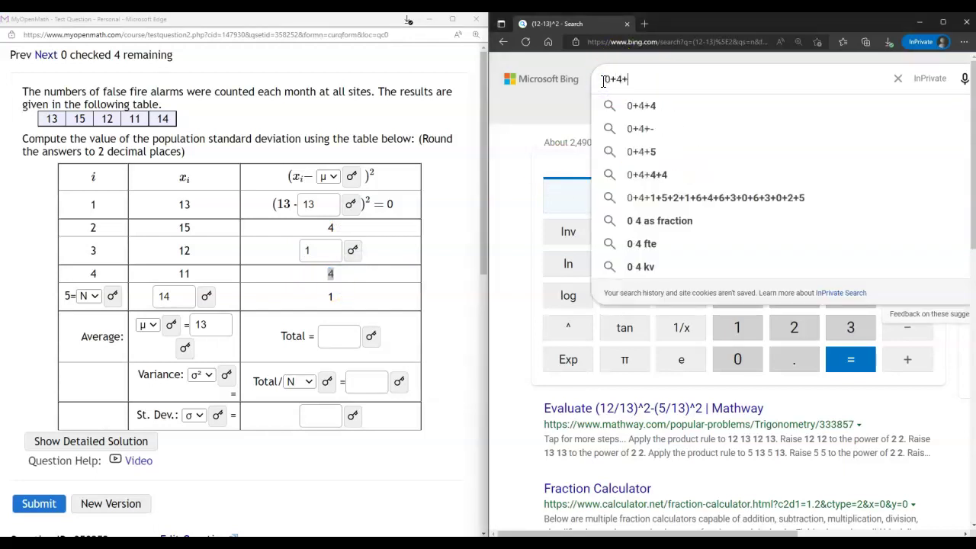
type("1+4+1")
key("Return")
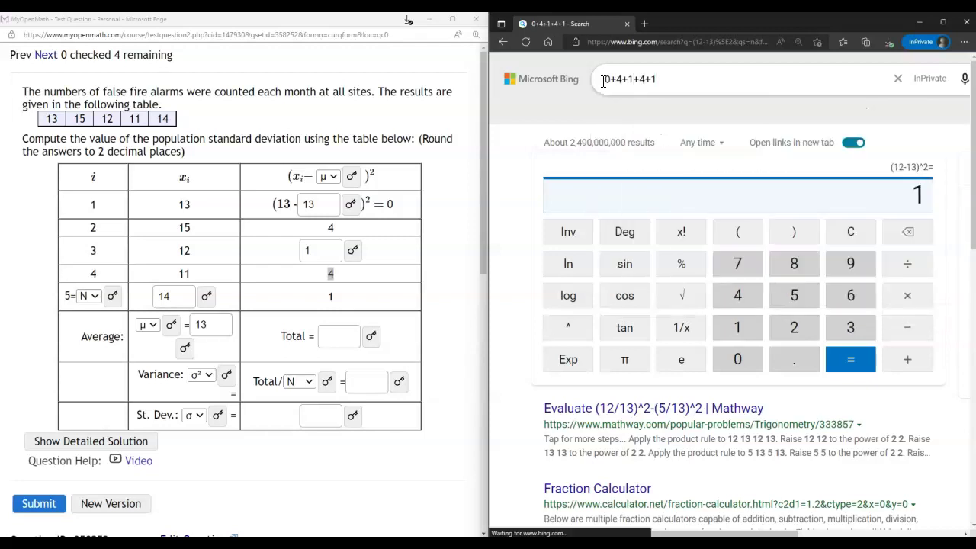
left_click(353, 336)
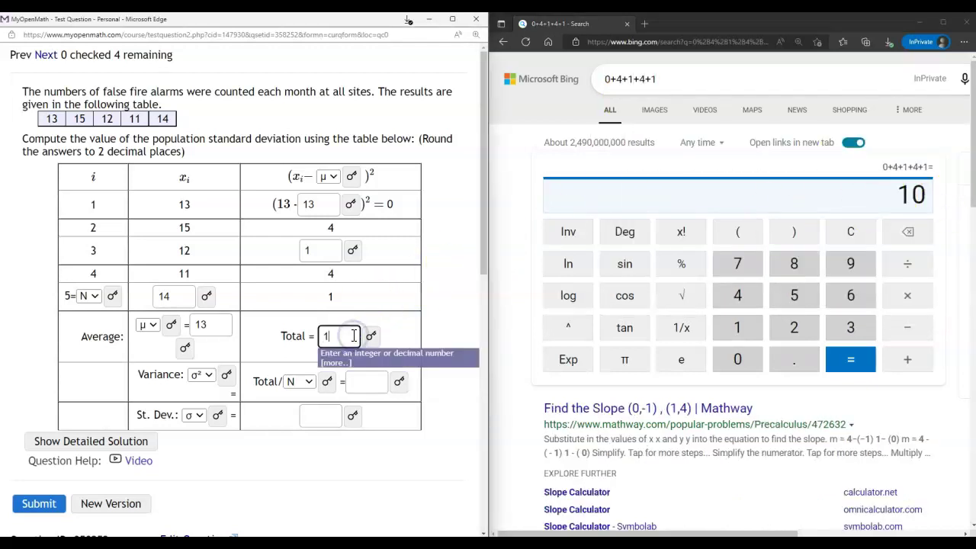
type("10")
left_click(366, 382)
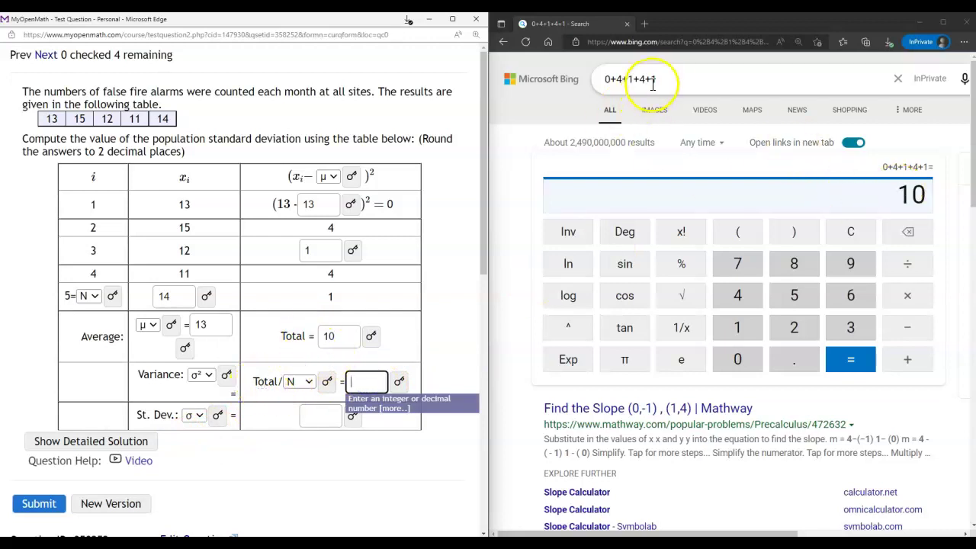
Step: Compute 10/5 = 2 and enter 2 as the Total/N variance
left_click(607, 80)
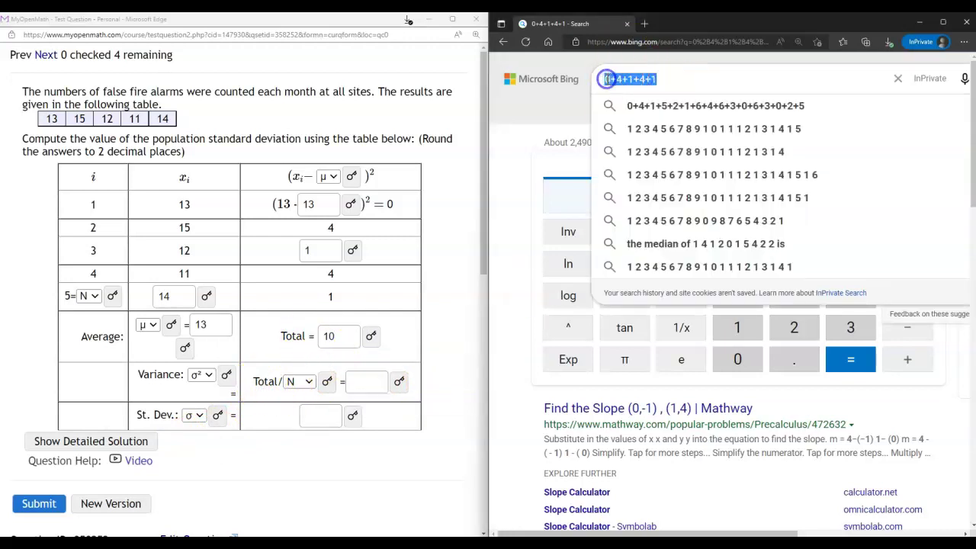
type("10/5")
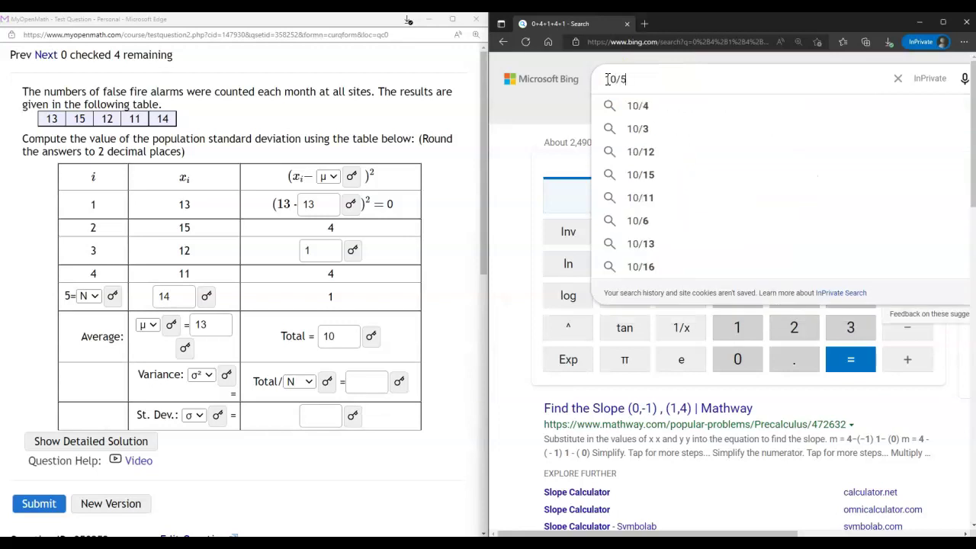
key("Return")
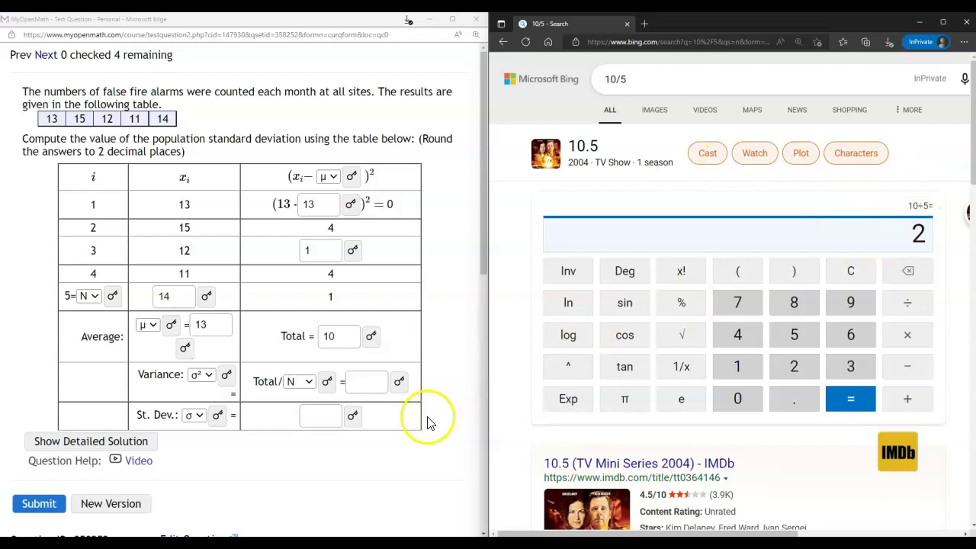
left_click(376, 382)
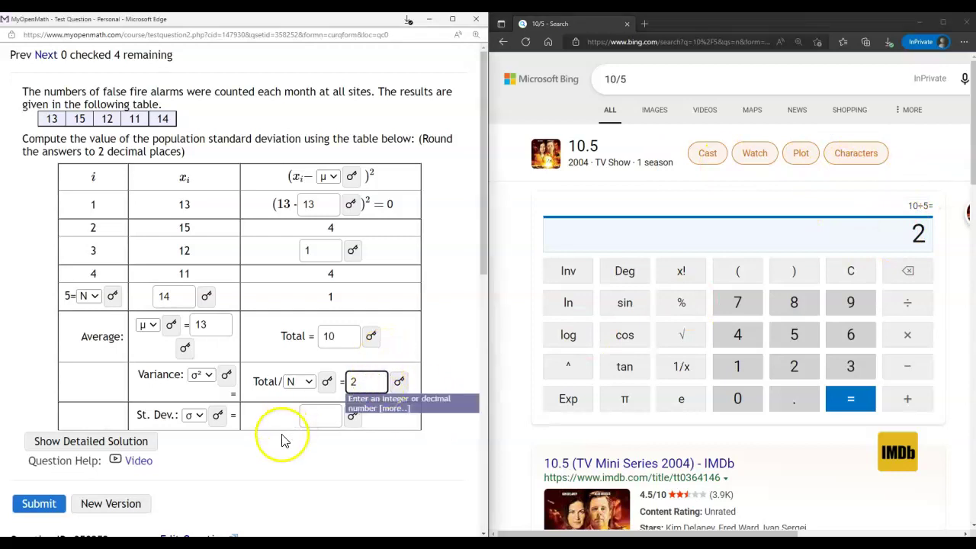
left_click(321, 416)
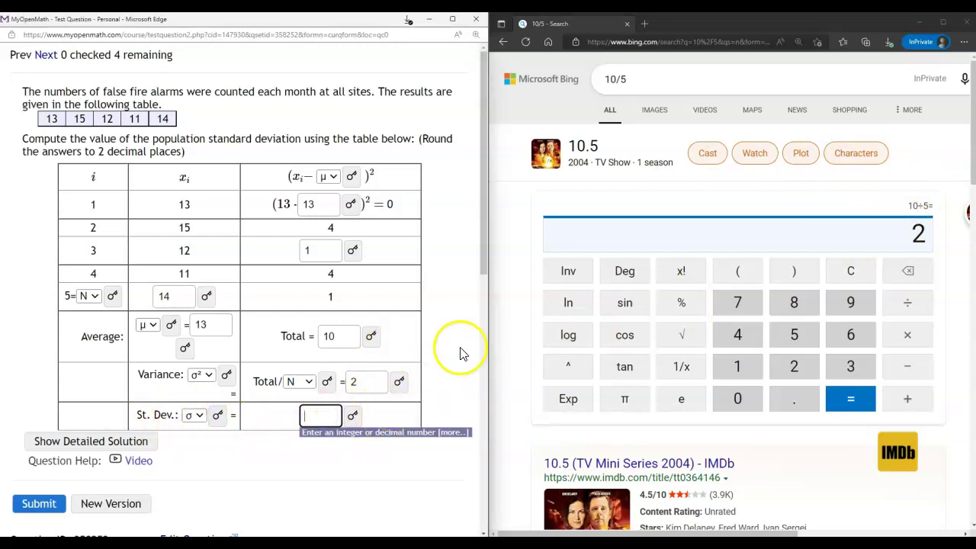
Step: Compute √2, enter 1.41 as the standard deviation, and submit the table for grading
left_click(606, 79)
type("sqrt(2")
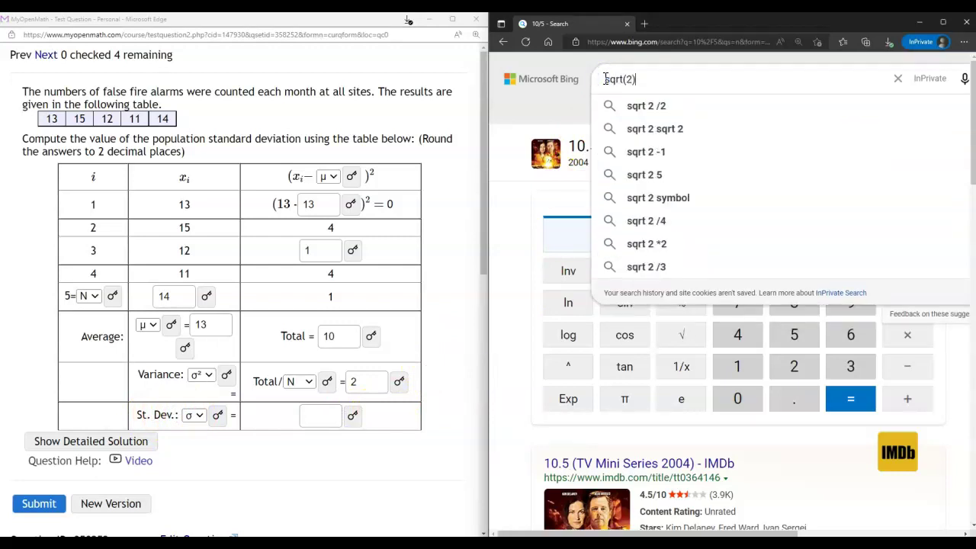
key("Return")
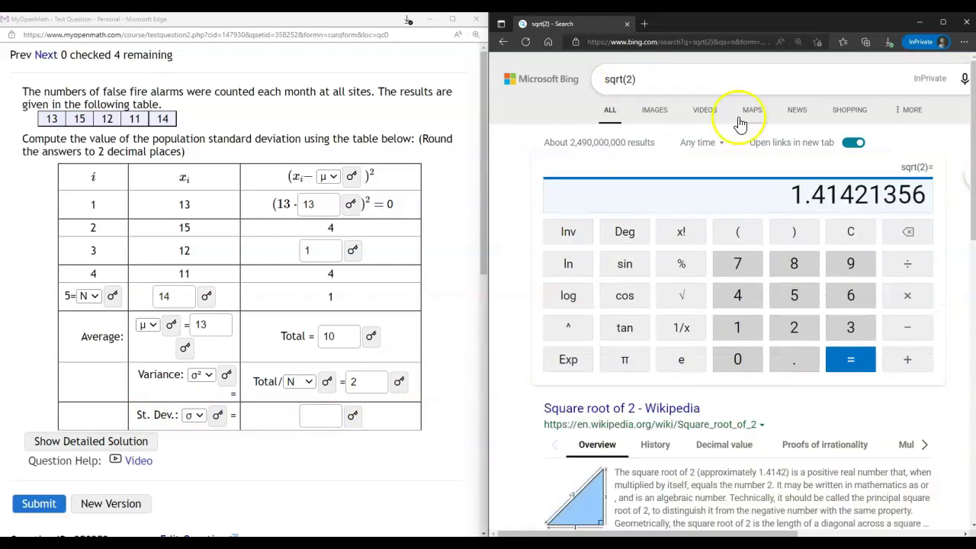
left_click(320, 416)
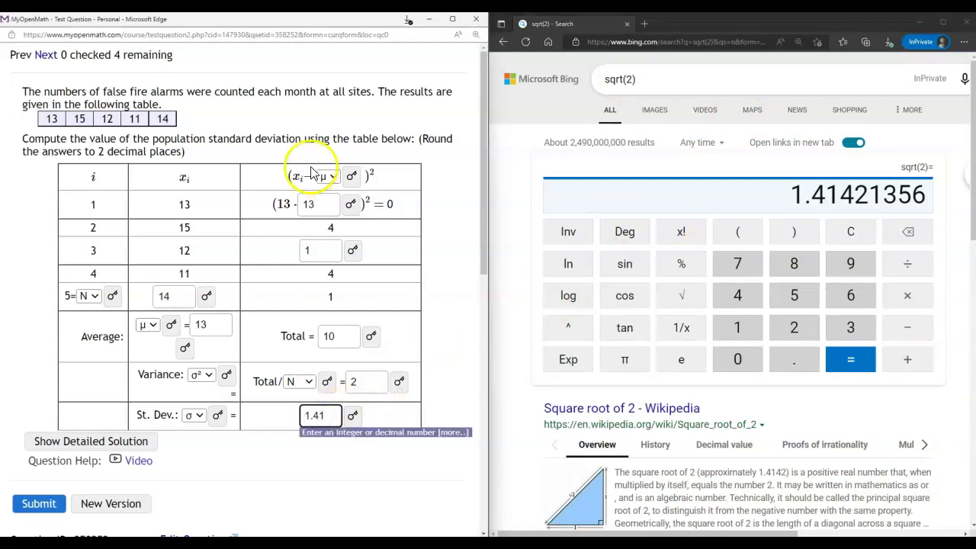
double_click(99, 151)
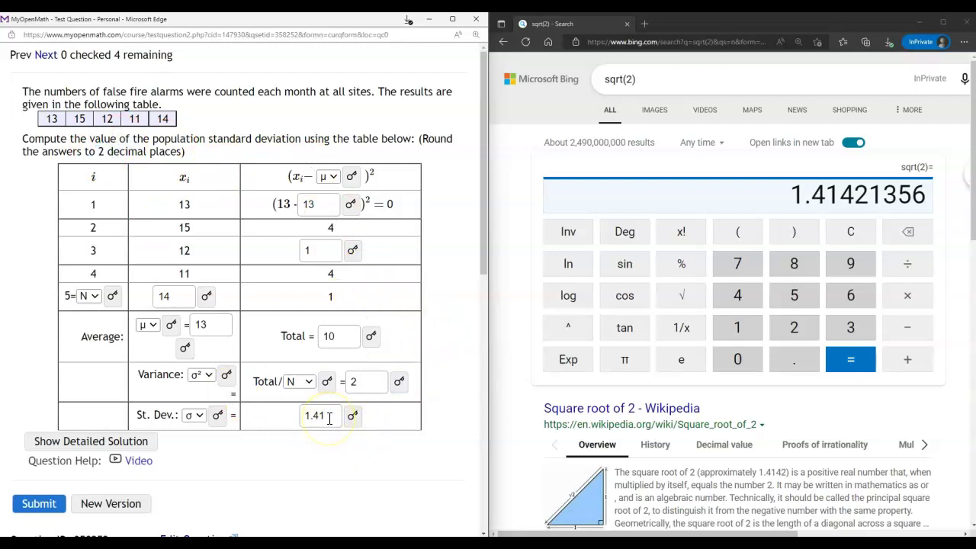
left_click(55, 503)
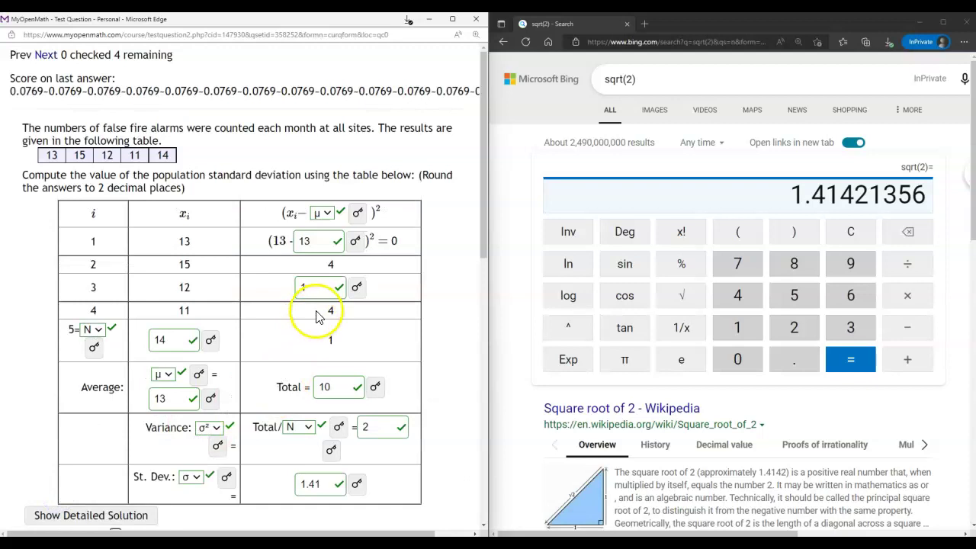
scroll(318, 318, "down", 1)
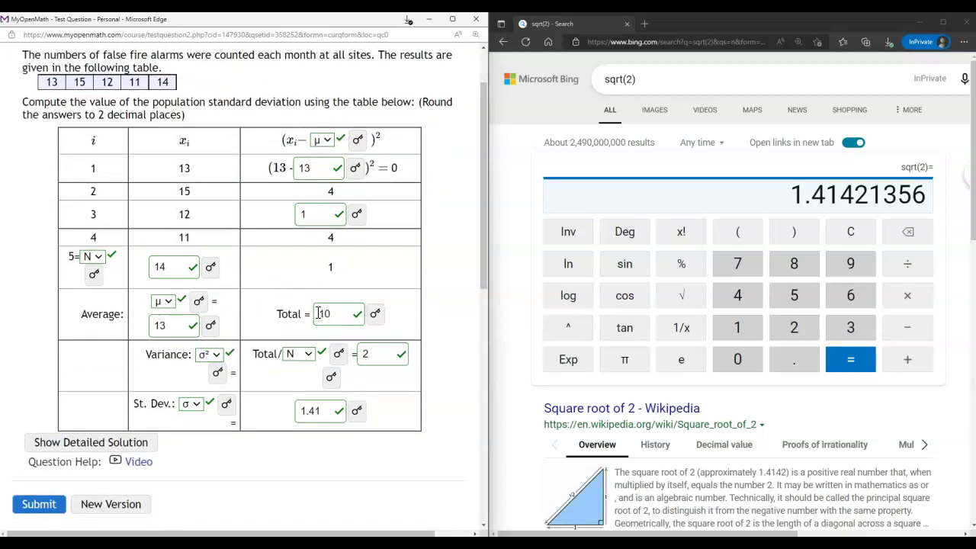
Step: Load a sample version with data 12, 10, 9, 14, 12; label row 5 n and the average x̄
left_click(113, 505)
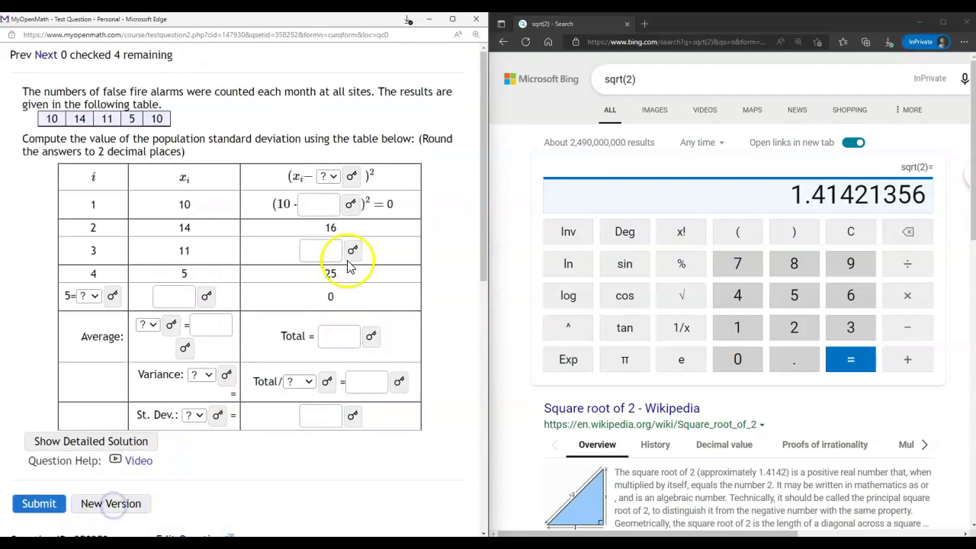
left_click(129, 505)
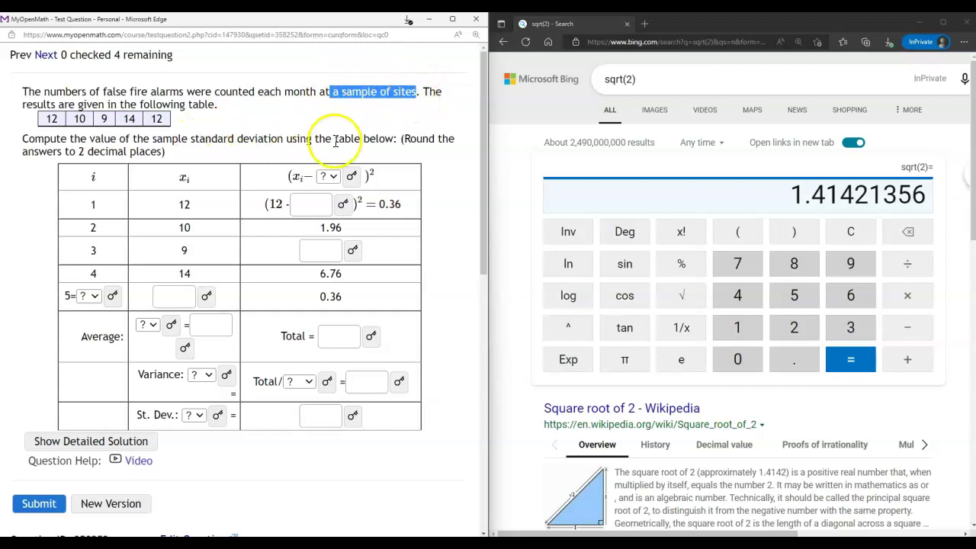
left_click(335, 116)
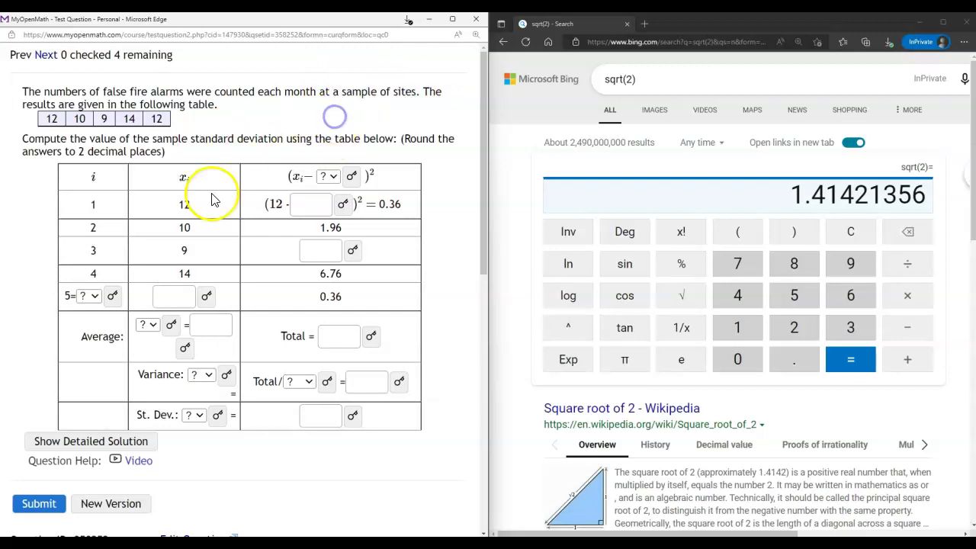
left_click(93, 297)
left_click(95, 331)
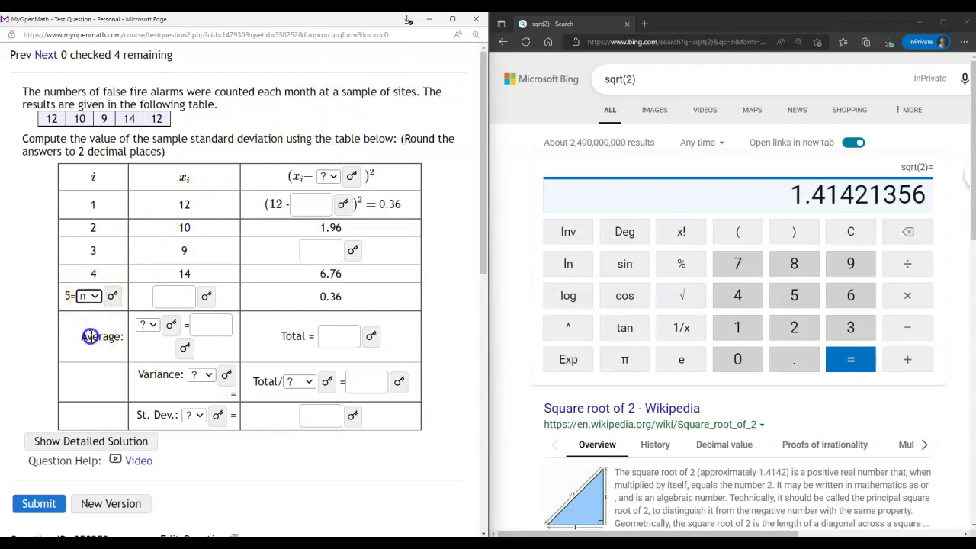
left_click(152, 328)
left_click(146, 358)
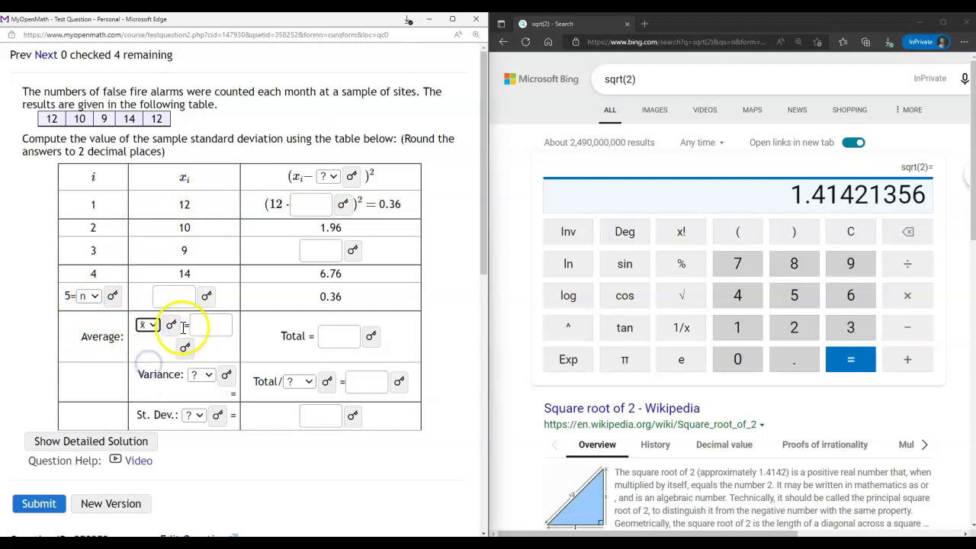
Step: Set the variance to s², the deviation to s, the header to x̄, and the Total divisor to n-1
key("ctrl+minus")
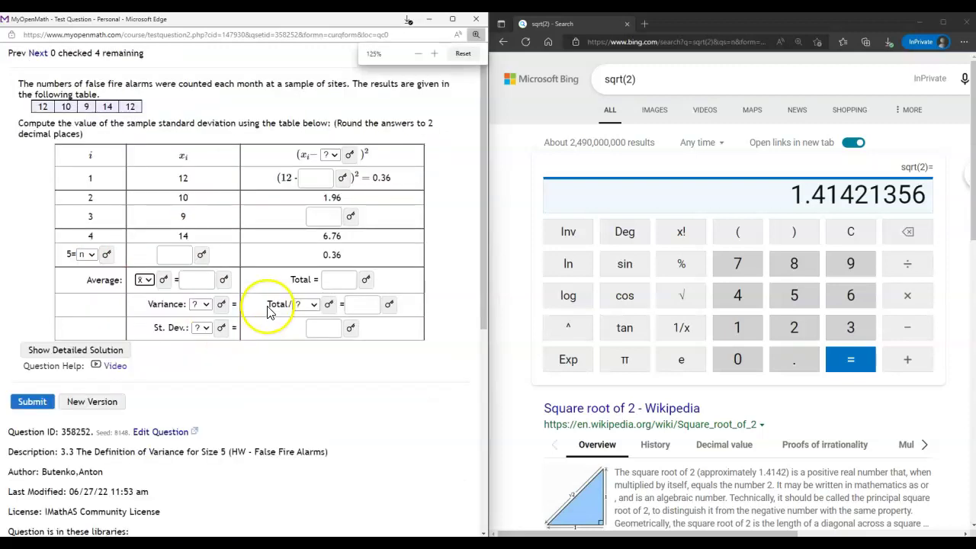
left_click(205, 305)
left_click(203, 328)
left_click(202, 328)
left_click(204, 353)
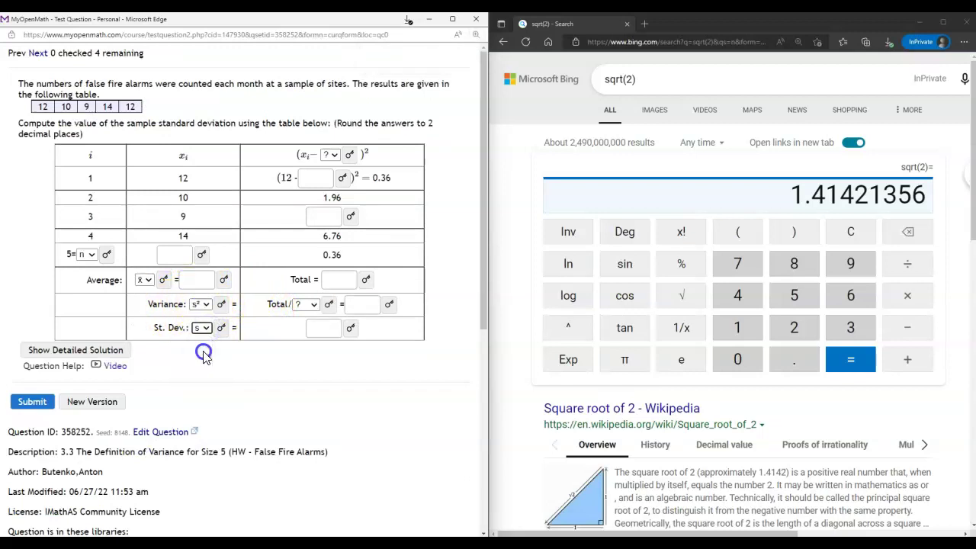
left_click(333, 157)
left_click(330, 181)
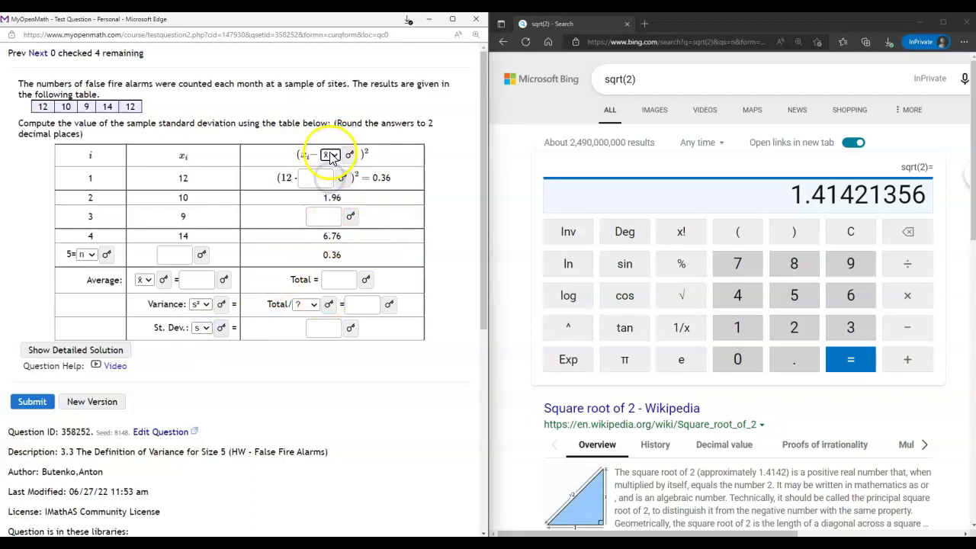
left_click(308, 305)
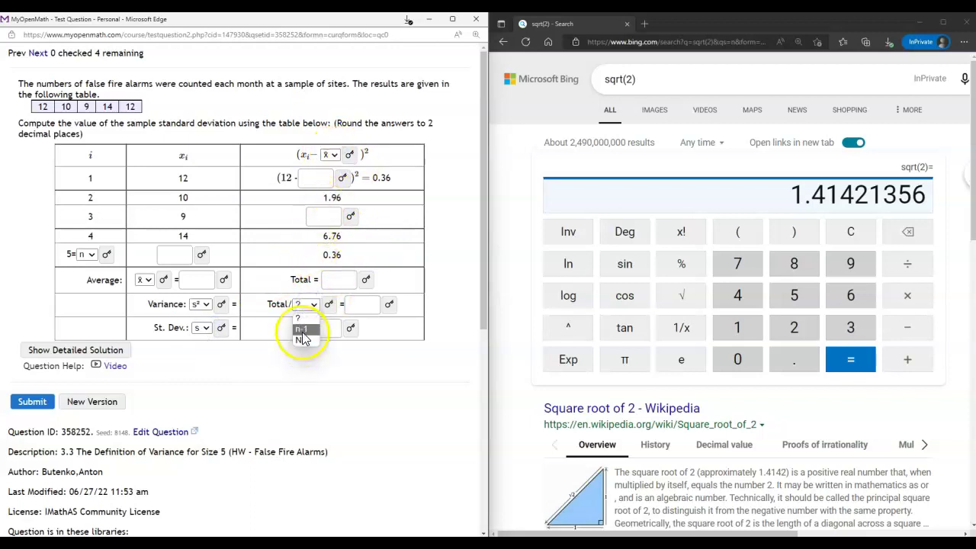
left_click(301, 330)
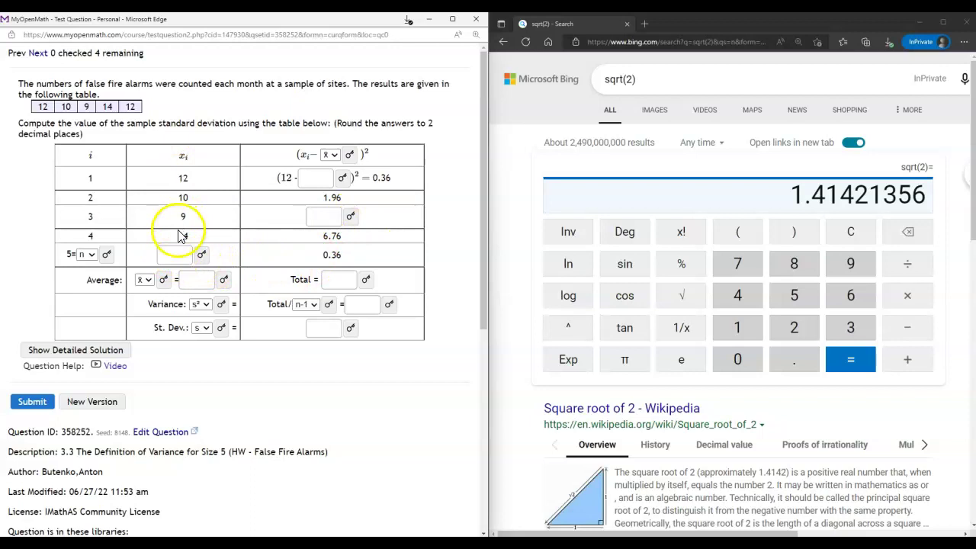
Step: Enter 12 as the fifth data value in row 5
left_click(183, 253)
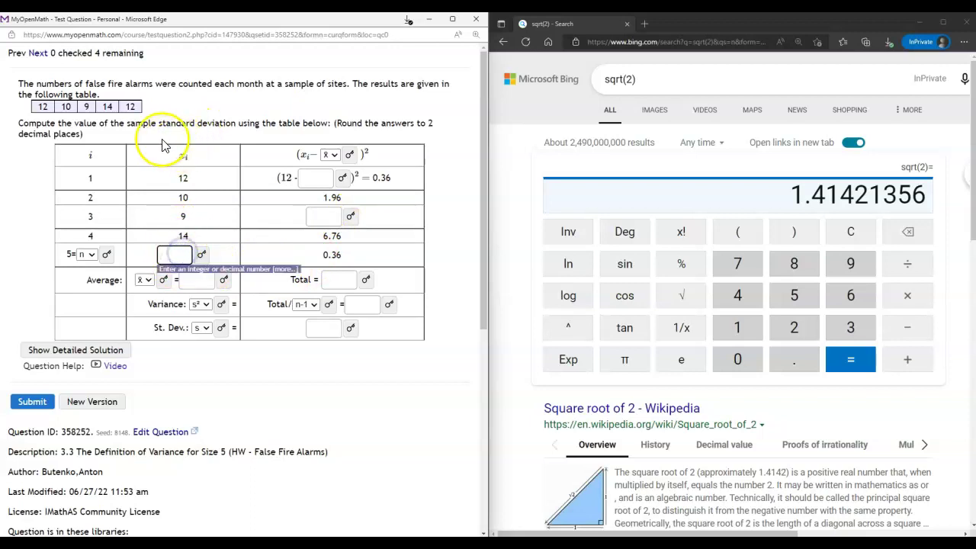
left_click(129, 106)
left_click(187, 255)
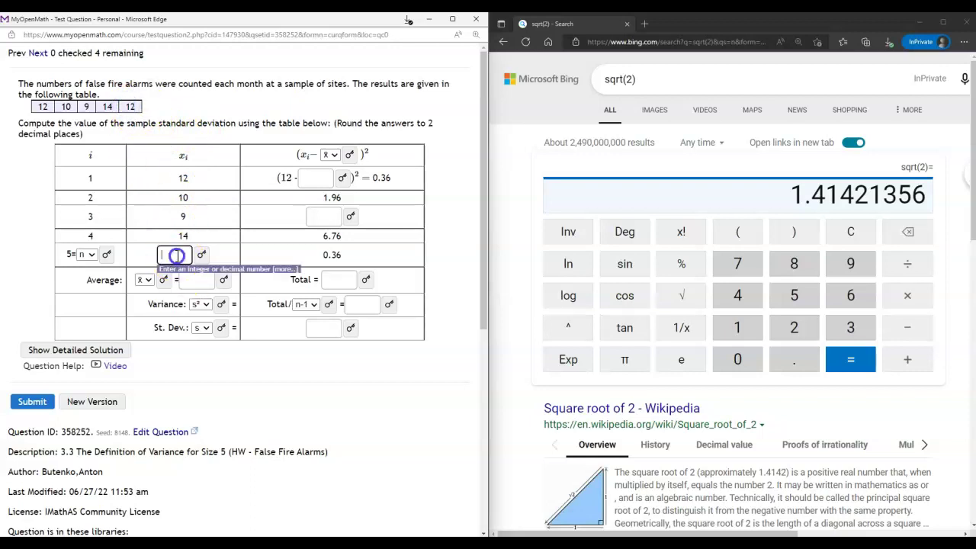
type("12")
left_click(196, 279)
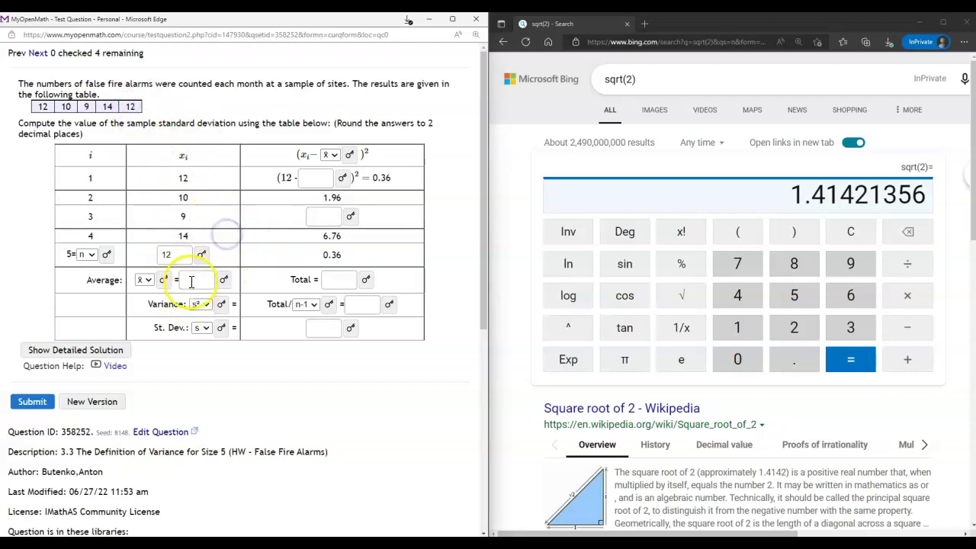
Step: Compute the mean (12+10+9+14+12)/5 = 11.4 in Bing for the Average box
left_click(639, 79)
left_click_drag(639, 79, 584, 81)
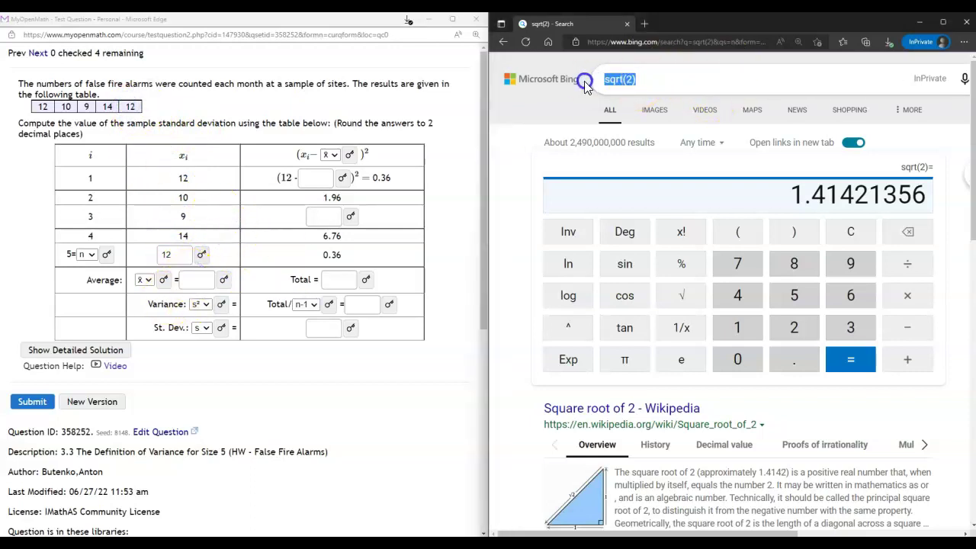
type("(")
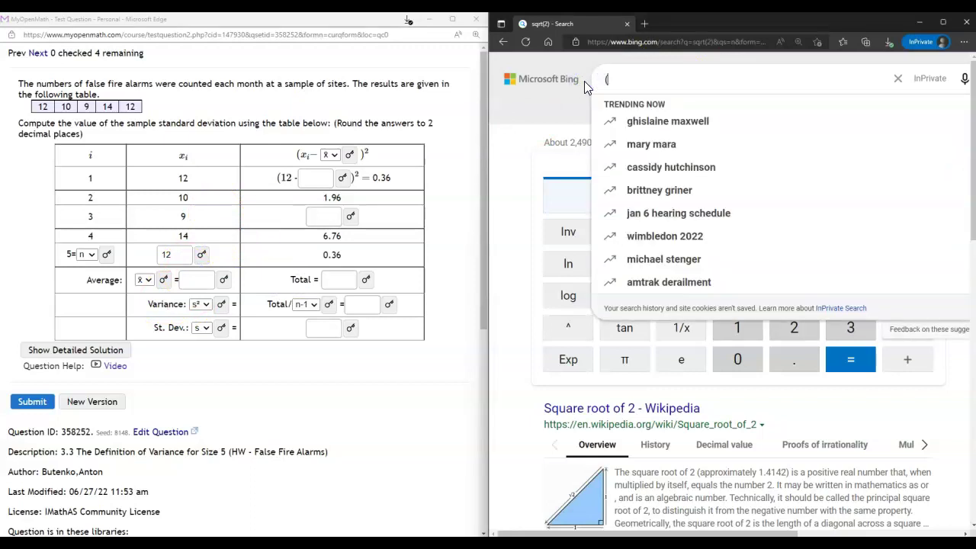
type("12+10+")
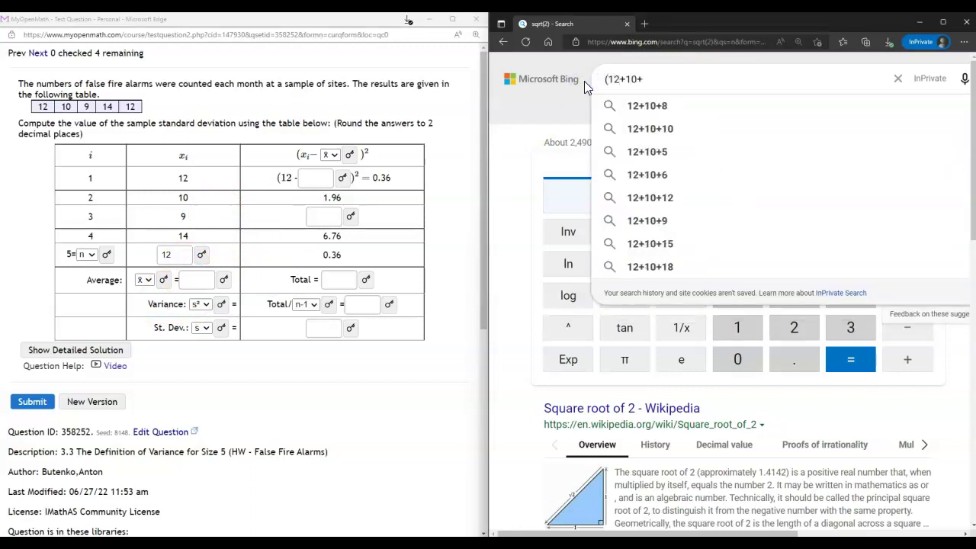
type("9+14+12")
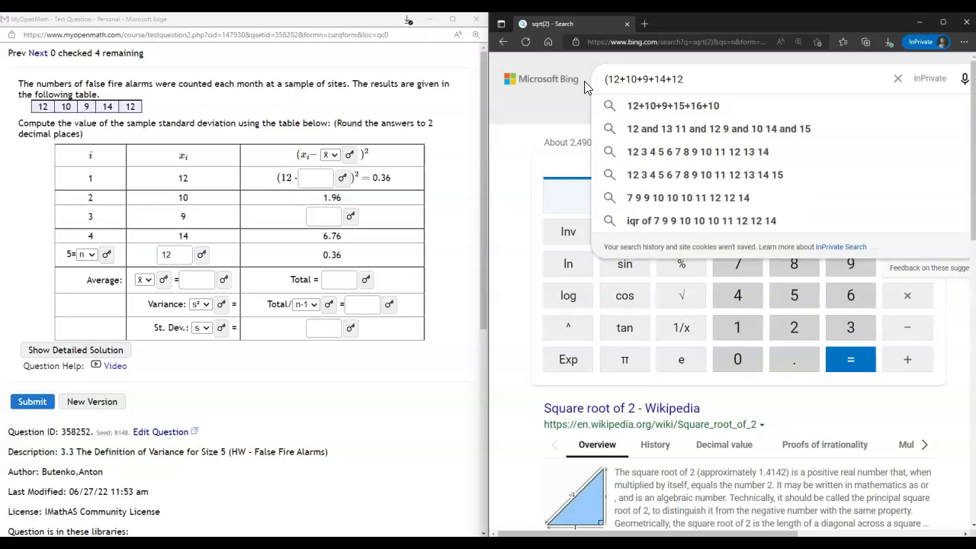
type(")/5")
key("Return")
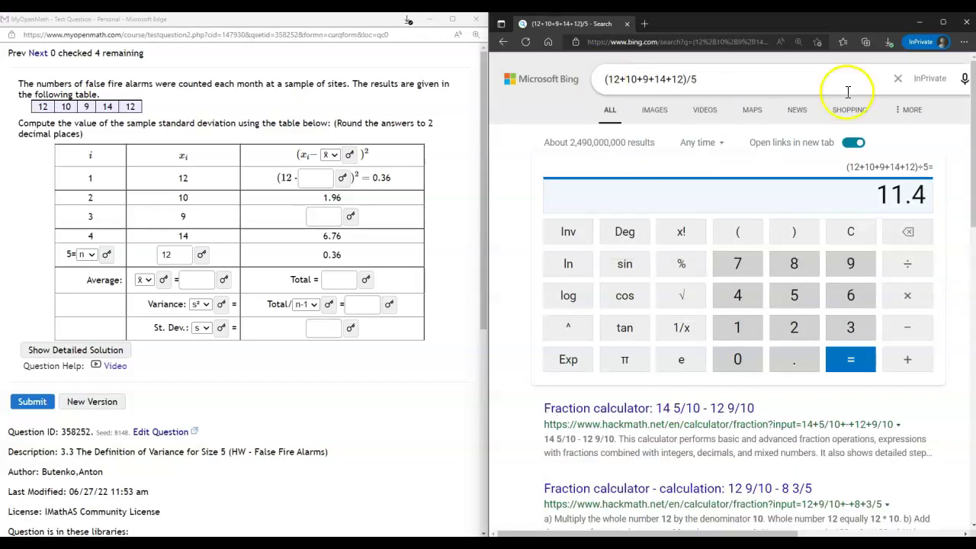
left_click(201, 279)
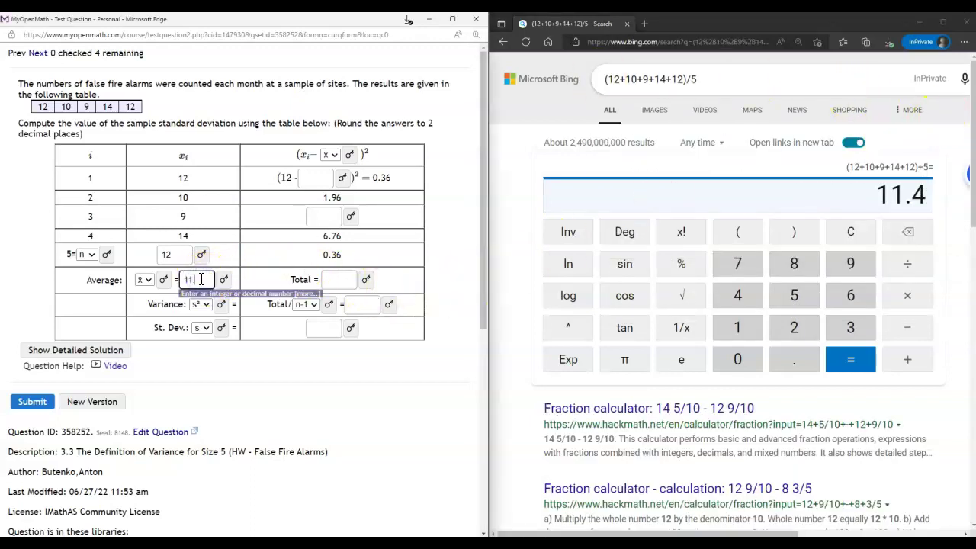
Step: Check row 1's squared deviation with (12-11.4)^2 = 0.36 in Bing
left_click(323, 177)
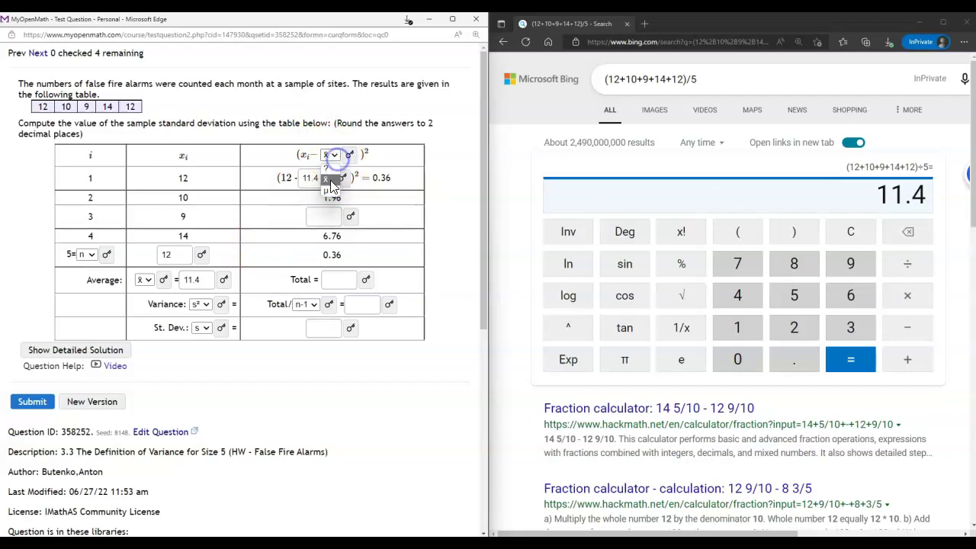
left_click(326, 177)
left_click(641, 91)
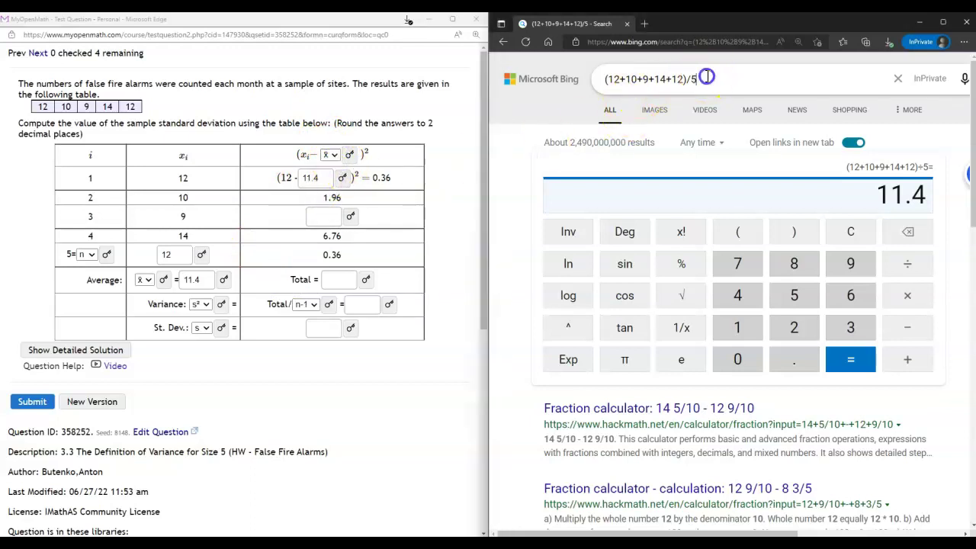
key("ctrl+a")
type("(")
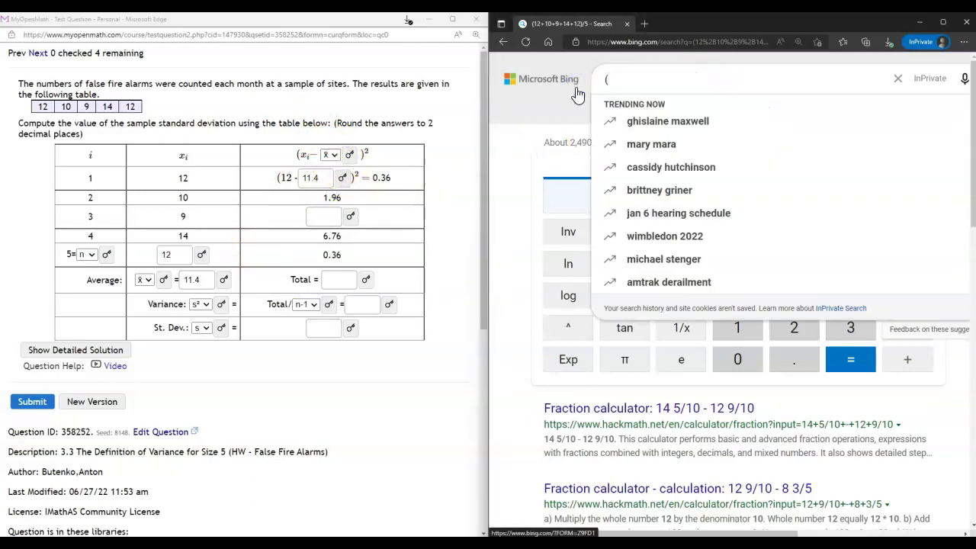
type("12-11.4")
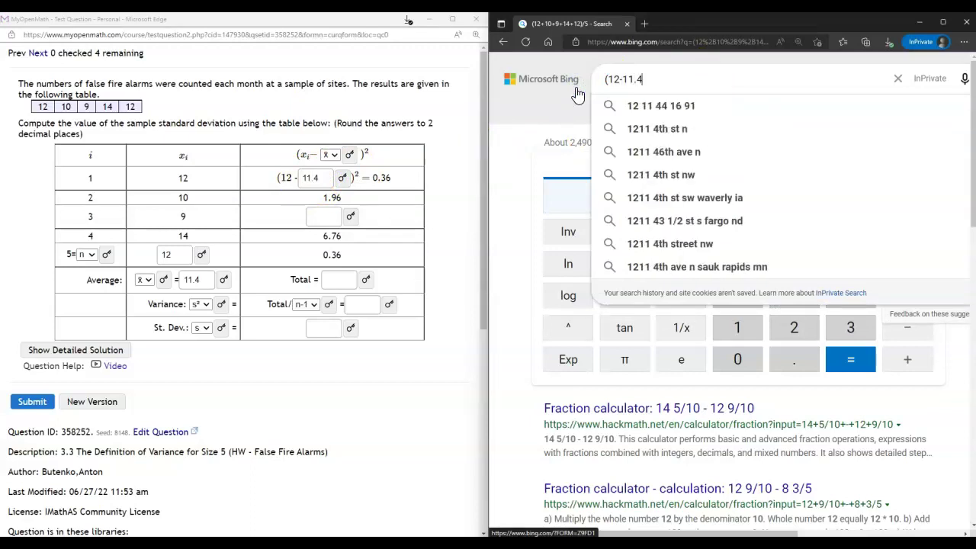
type(")^2")
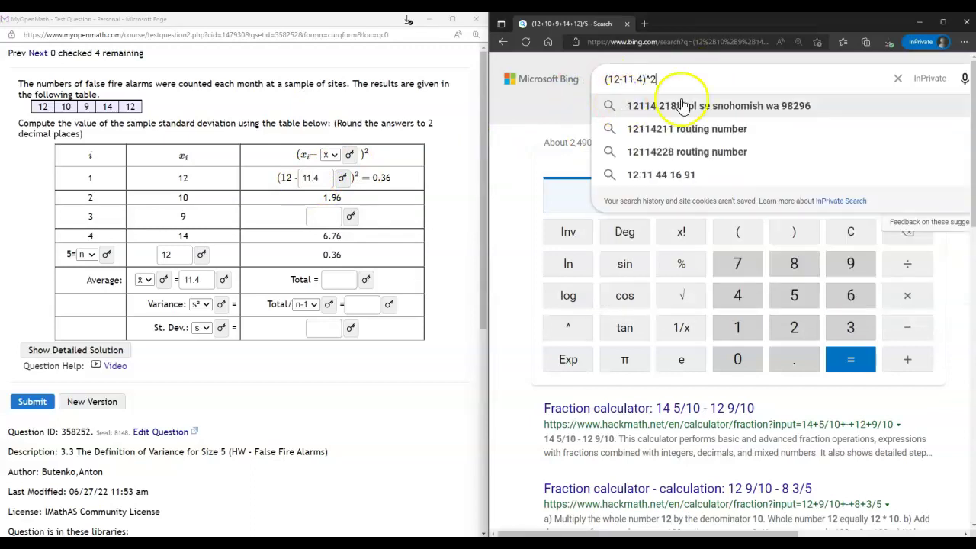
double_click(381, 177)
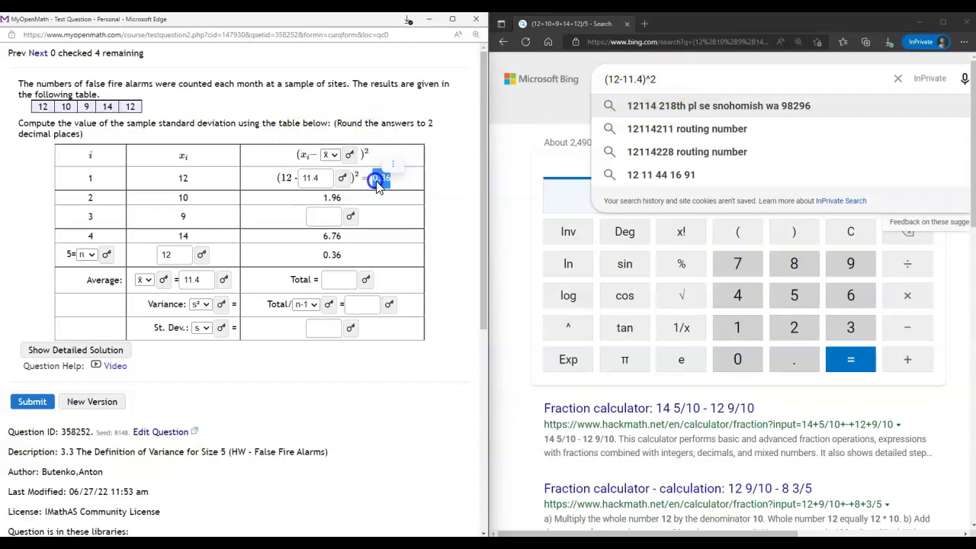
left_click(657, 78)
key("Return")
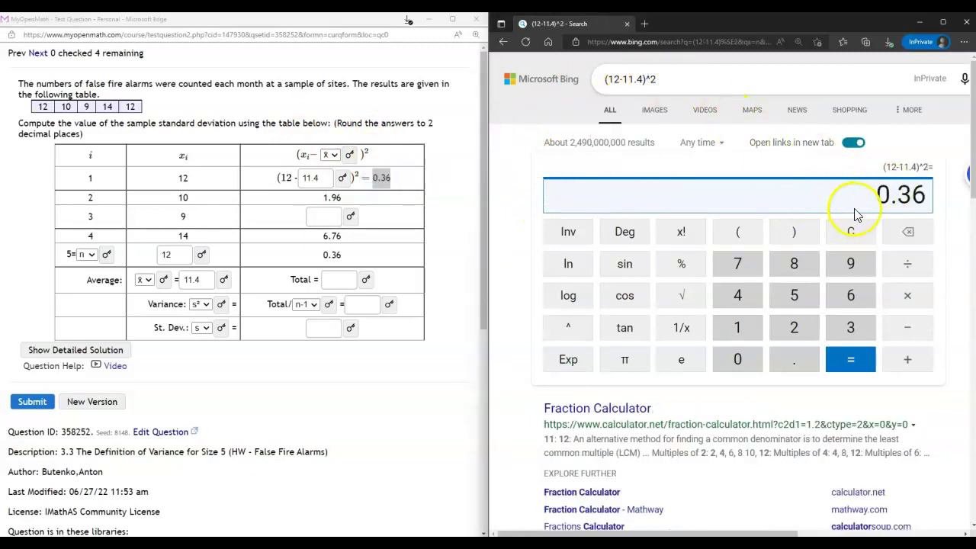
Step: Check row 2's squared deviation with (10-11.4)^2 = 1.96
double_click(176, 199)
key("ctrl+c")
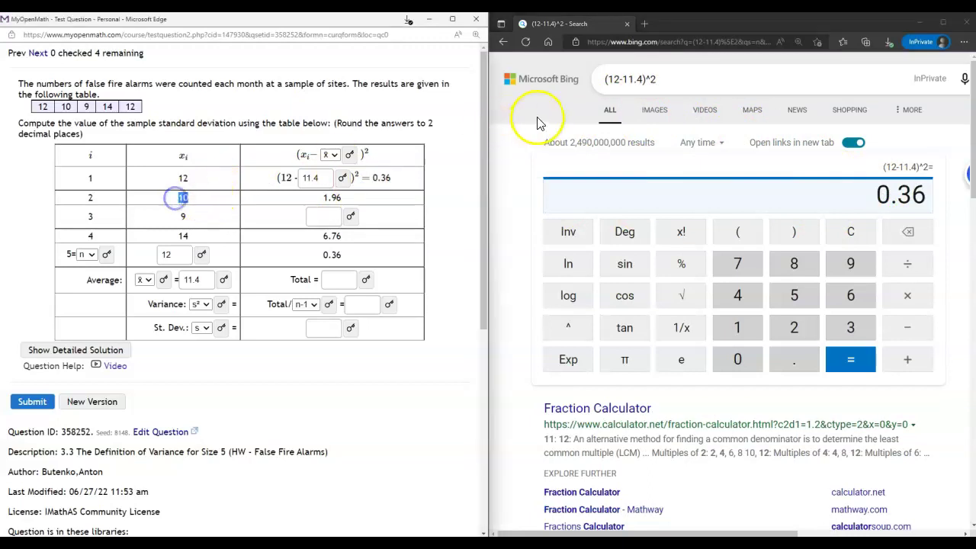
left_click(618, 78)
double_click(616, 78)
key("ctrl+v")
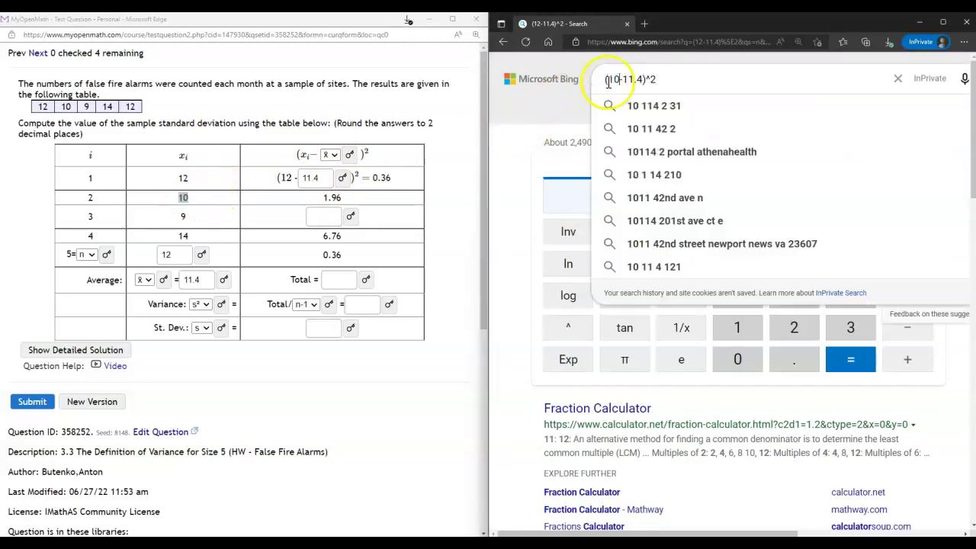
double_click(312, 199)
left_click(681, 78)
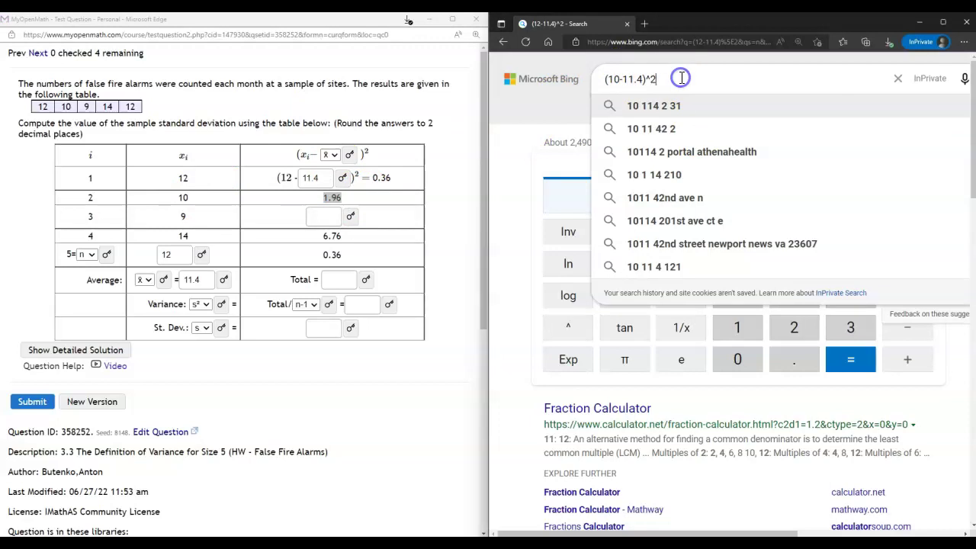
key("Return")
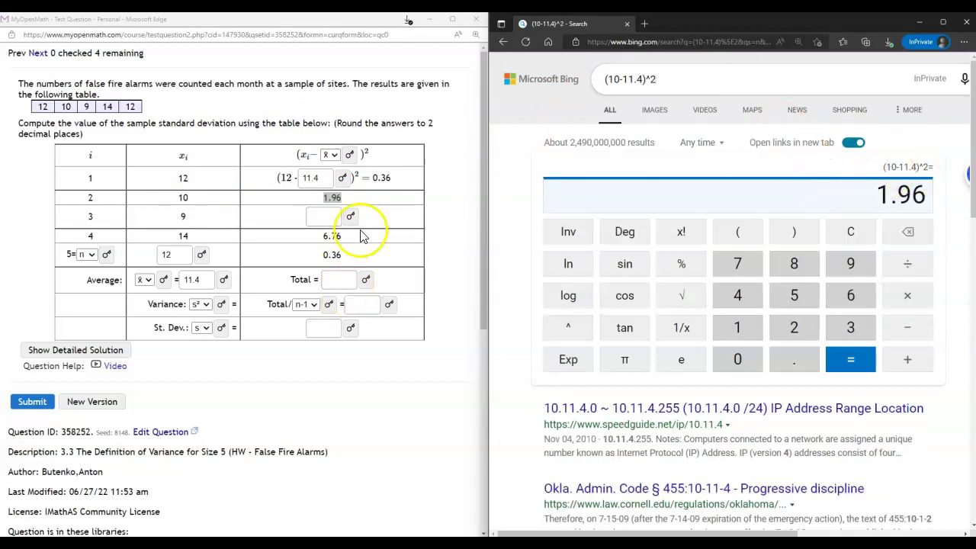
left_click(341, 198)
Step: Compute row 3's squared deviation (9-11.4)^2 = 5.76 and focus its answer box
double_click(183, 216)
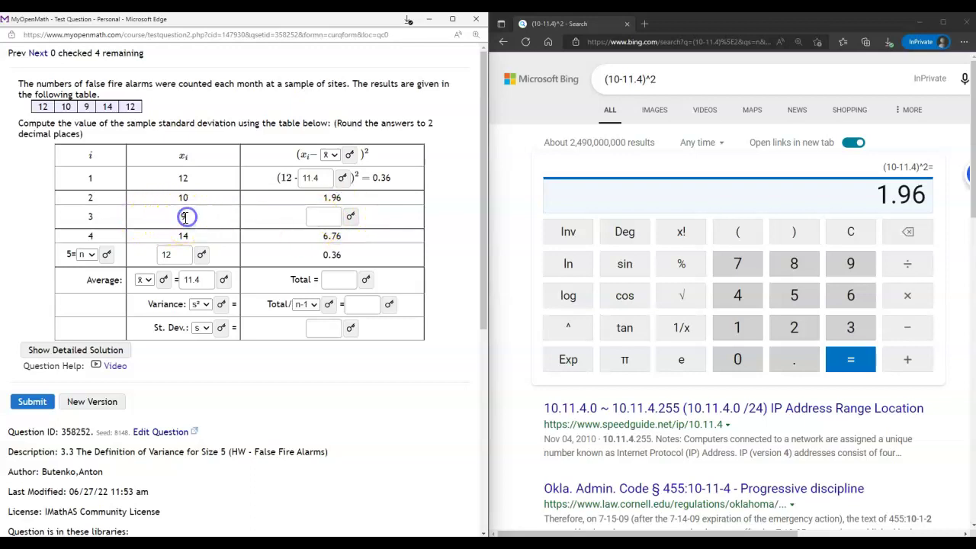
left_click(183, 217)
left_click(614, 83)
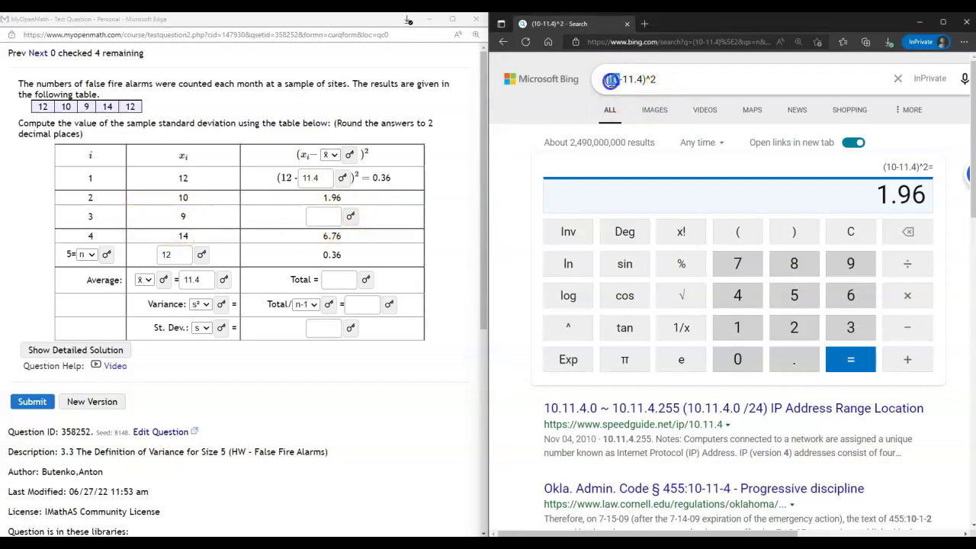
double_click(611, 79)
type("9")
key("Return")
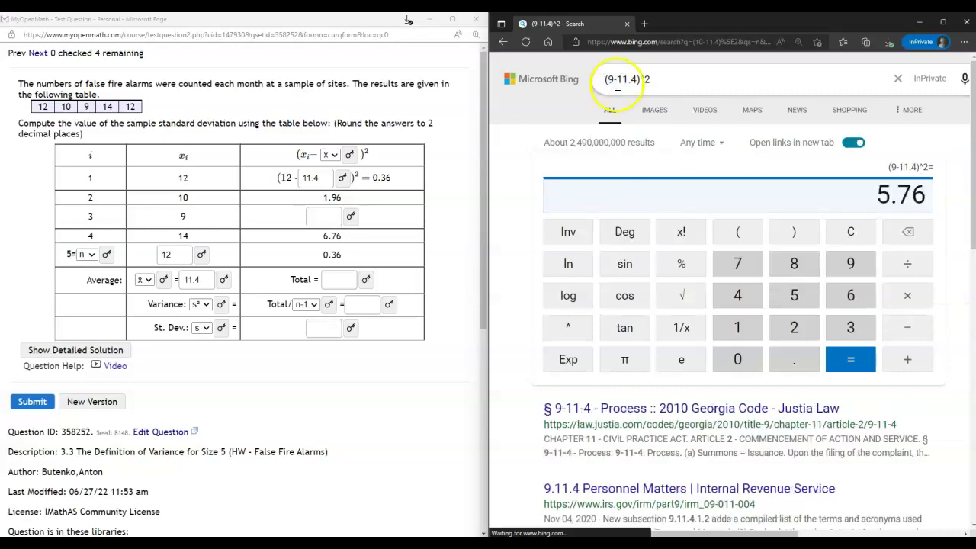
left_click(311, 217)
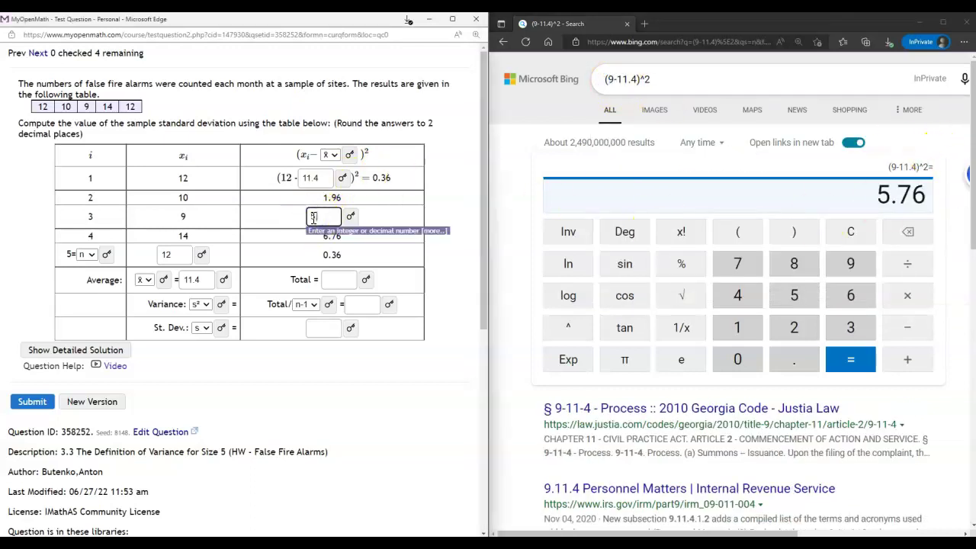
Step: Enter 5.76 in row 3, sum the squared deviations in Bing, and enter Total 15.2
left_click(423, 212)
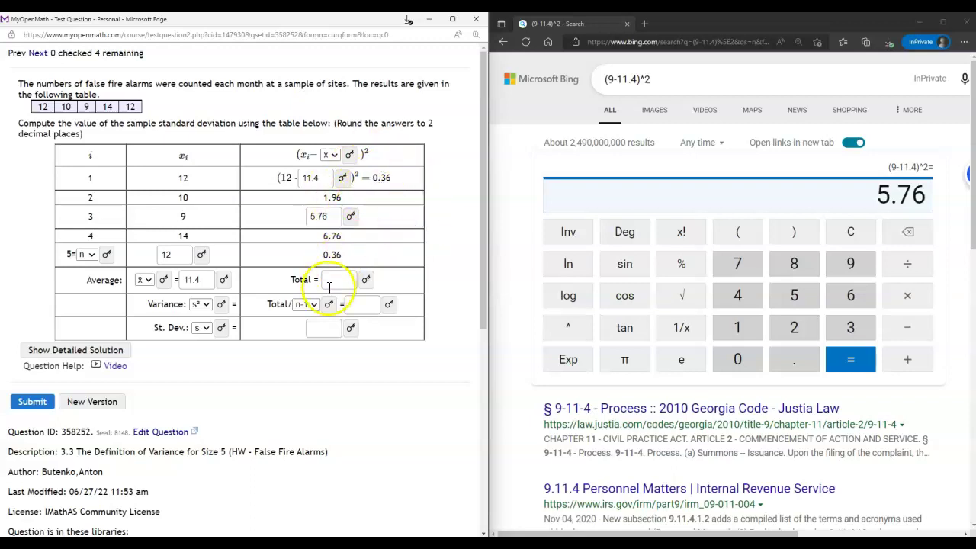
left_click(633, 79)
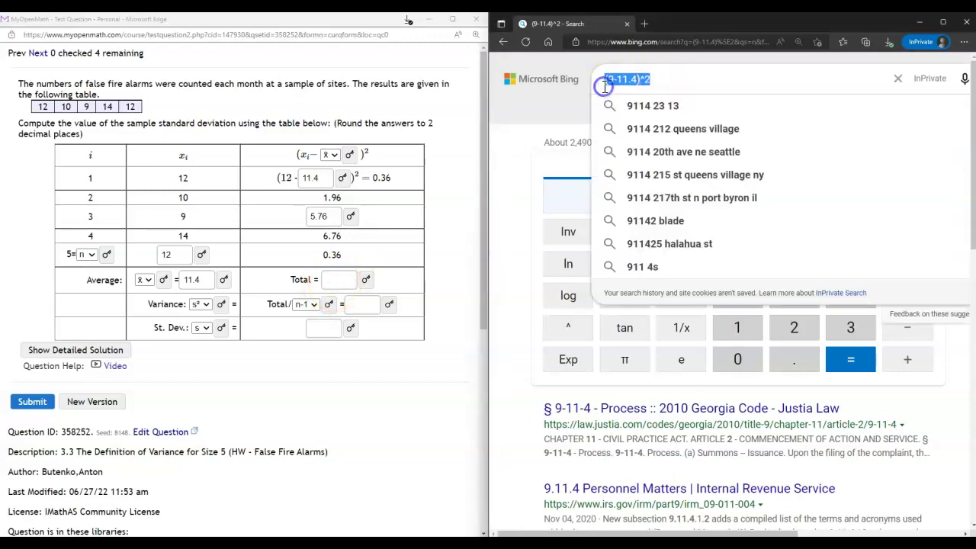
type("0.36")
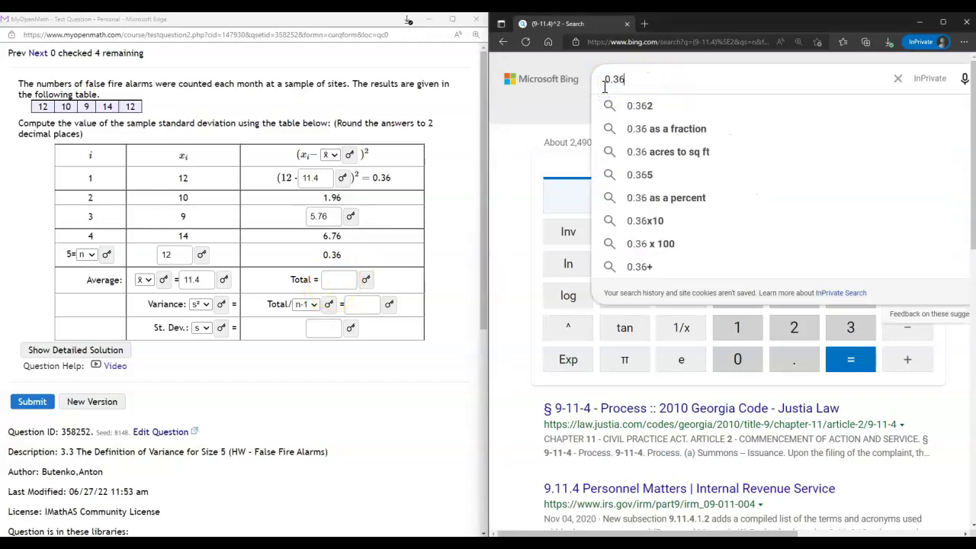
type("+1.96+5.76+6.76+0.36")
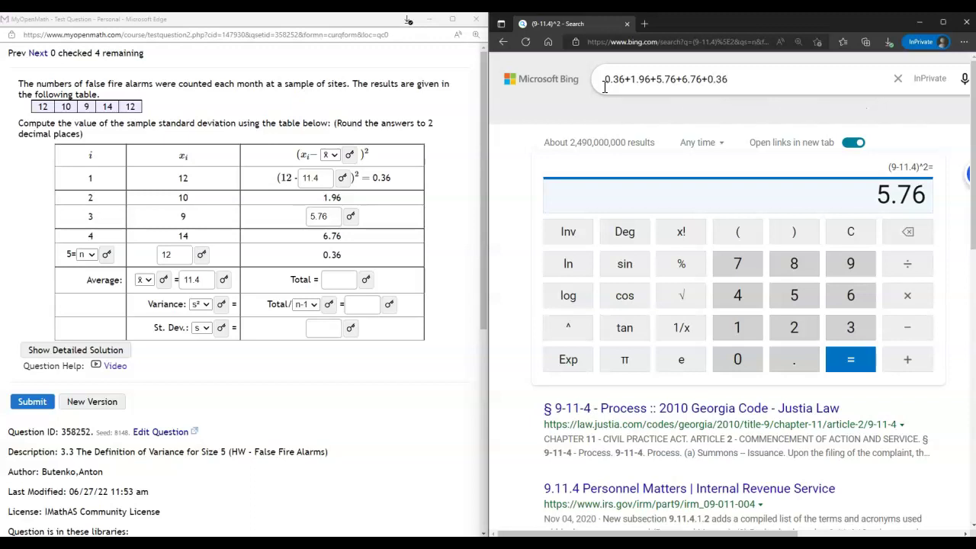
key("Return")
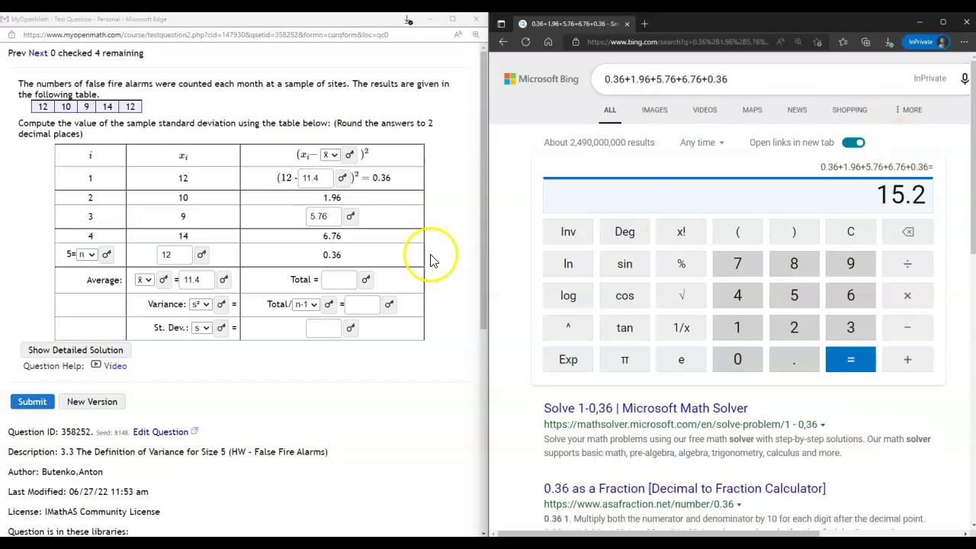
left_click(335, 280)
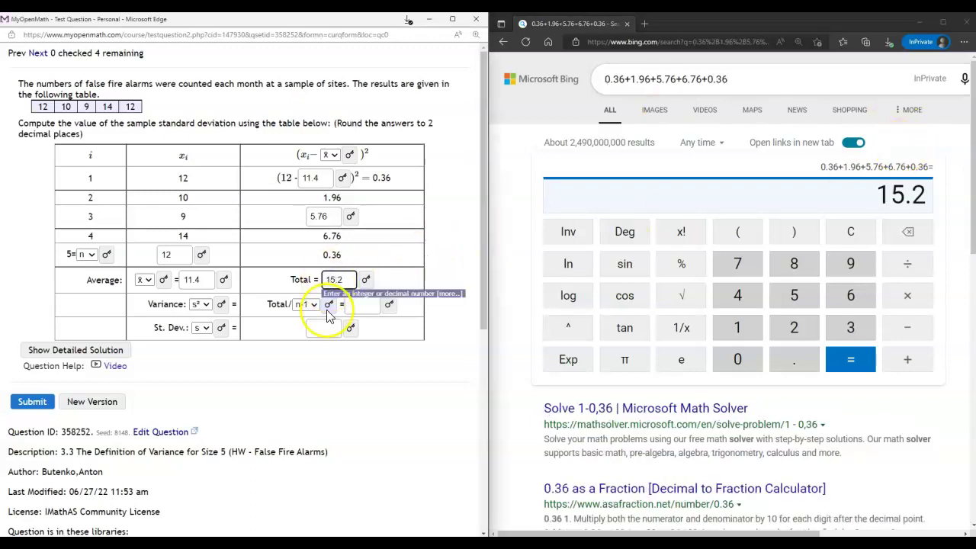
type("15.2")
left_click(352, 306)
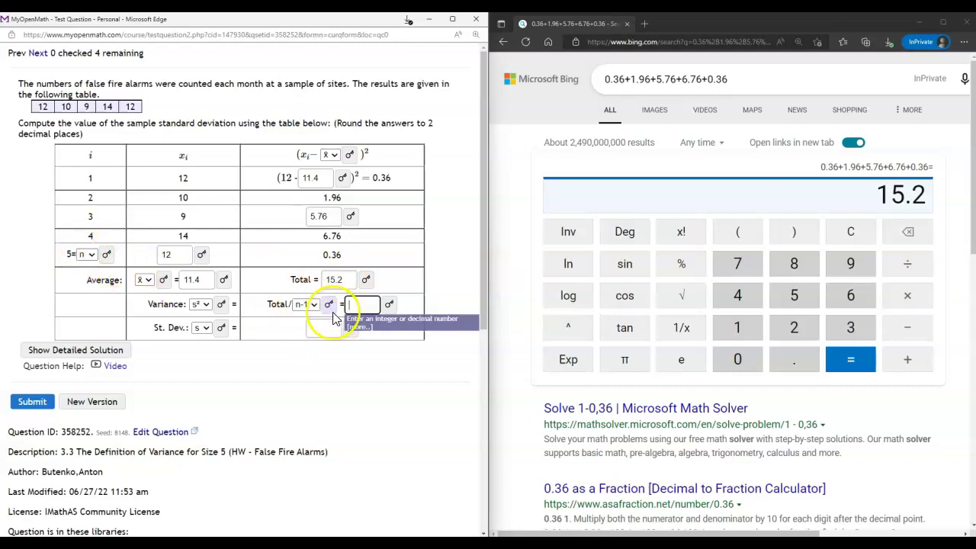
Step: Compute 15.2/4 in Bing and enter the variance 3.8
left_click_drag(728, 79, 604, 79)
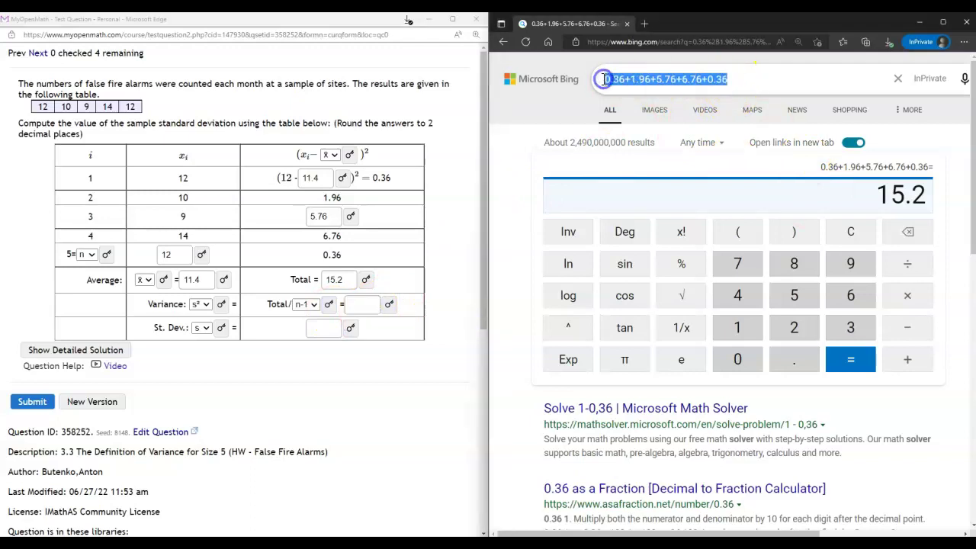
key("BackSpace")
type("15.2/")
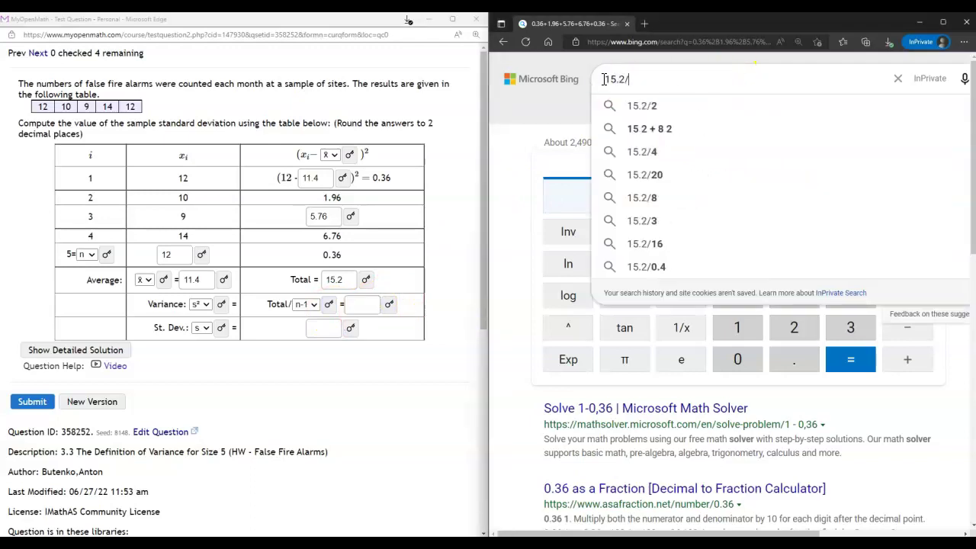
type("4")
key("Return")
left_click(364, 305)
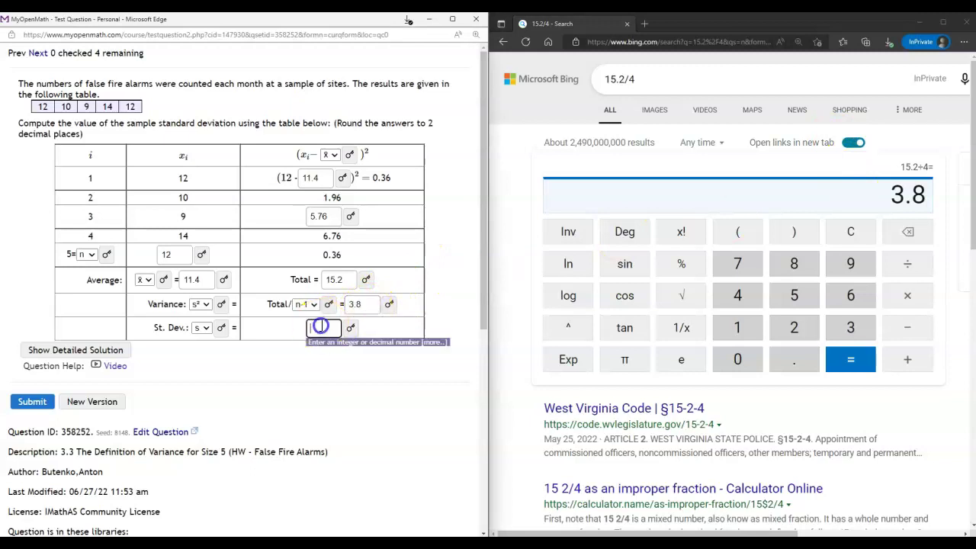
Step: Compute sqrt(3.8) and enter the standard deviation 1.95
left_click(608, 79)
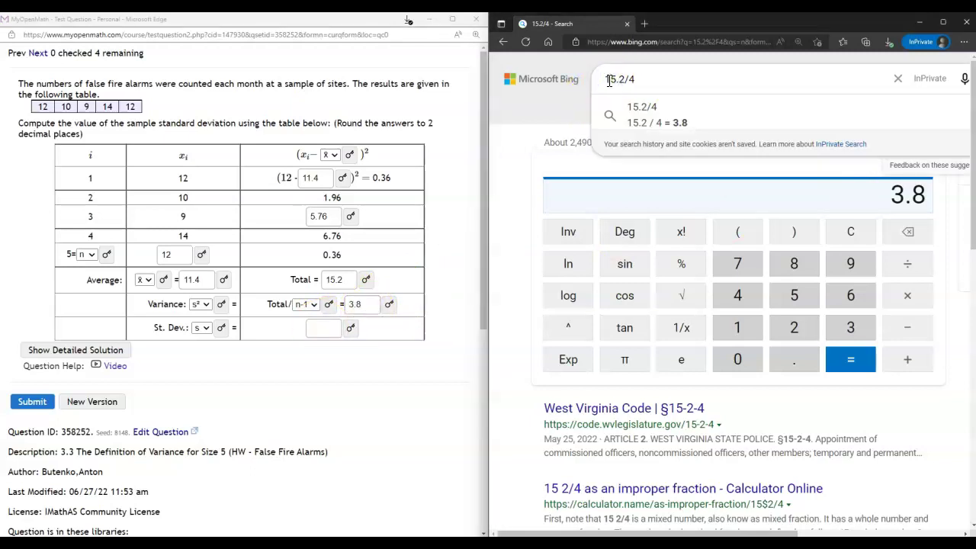
type("sqrt(3")
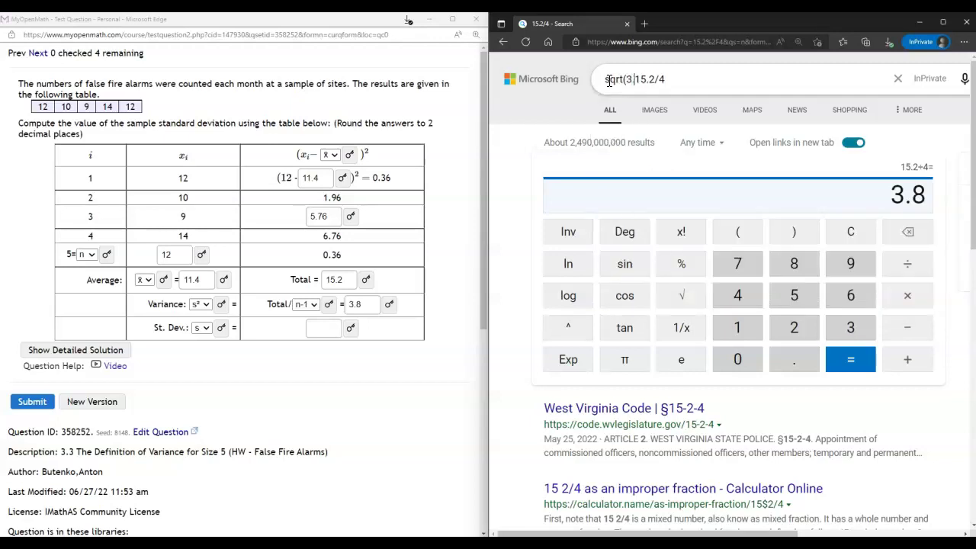
type(".8)")
key("Delete")
key("Delete")
key("Delete")
key("Delete")
key("Delete")
key("Delete")
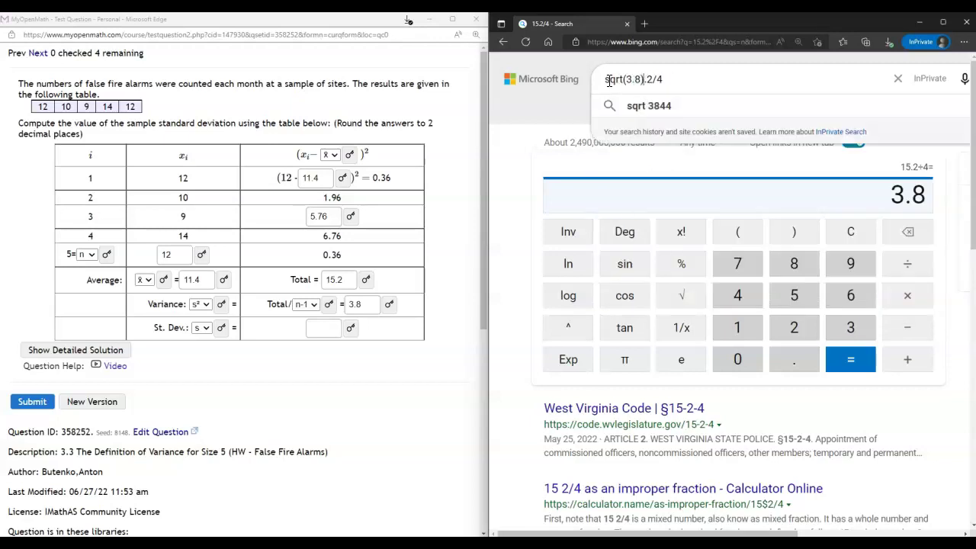
key("Return")
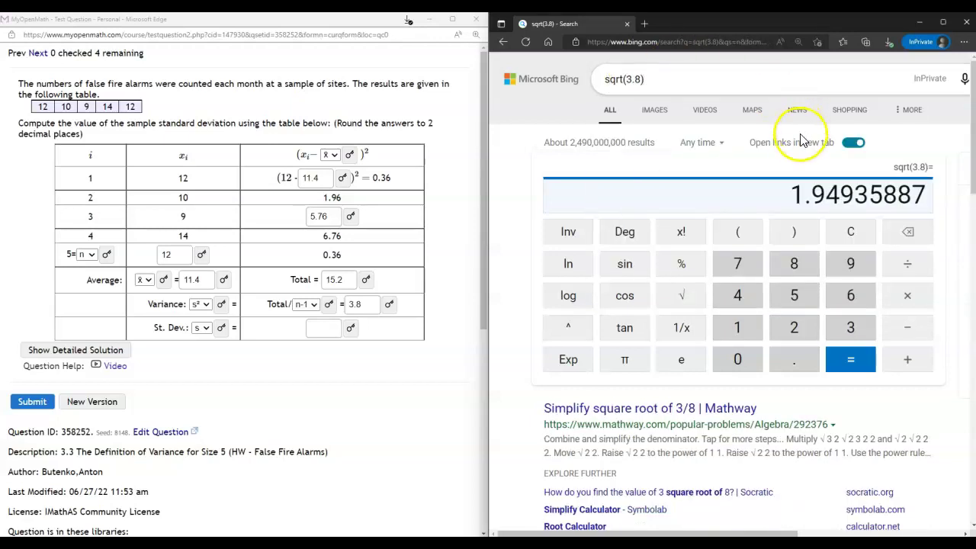
left_click(325, 327)
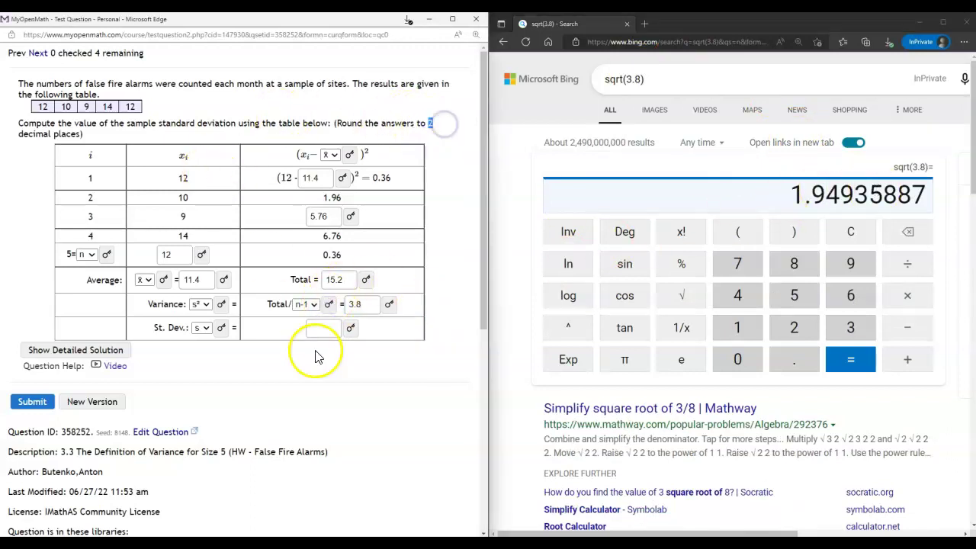
left_click(335, 328)
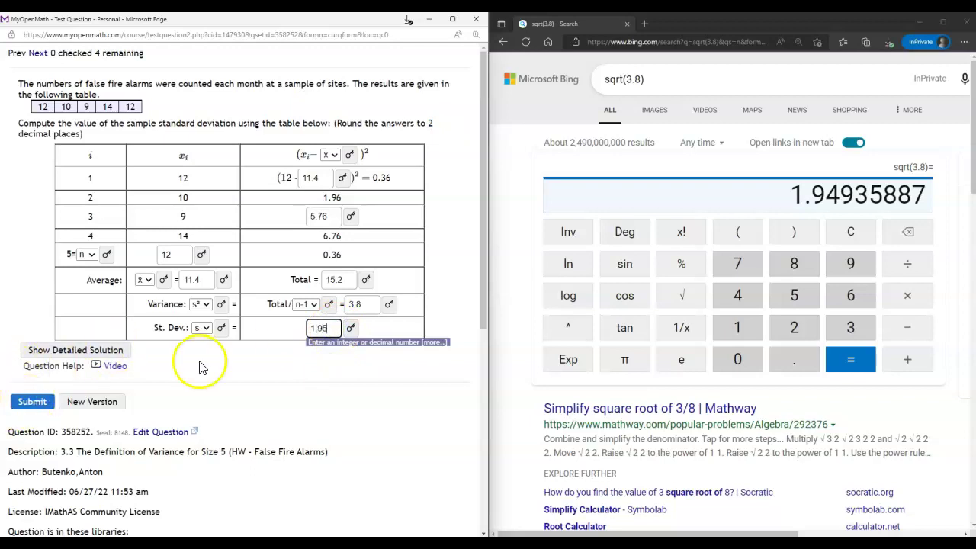
left_click(298, 375)
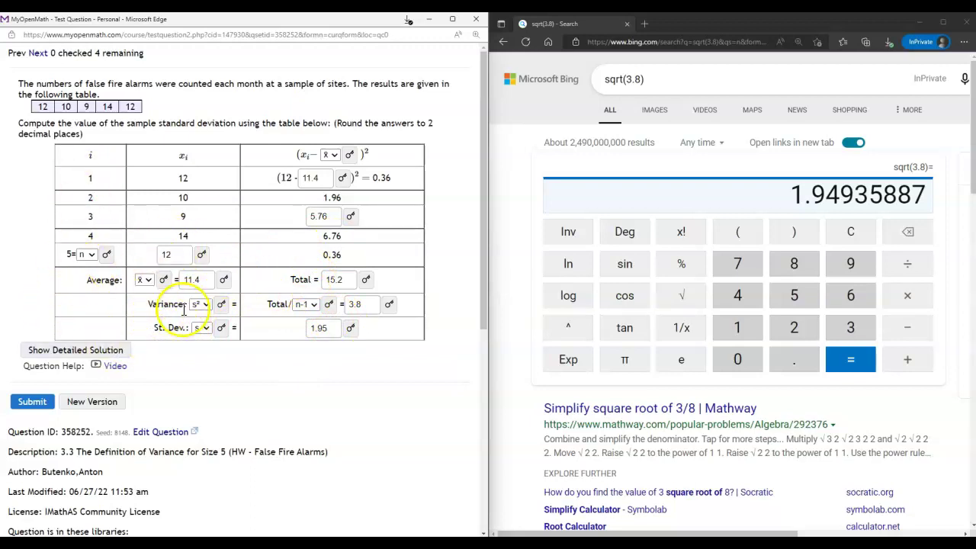
Step: Submit the completed sample table for grading and dismiss the browser's save-information prompt
left_click(32, 401)
left_click(479, 50)
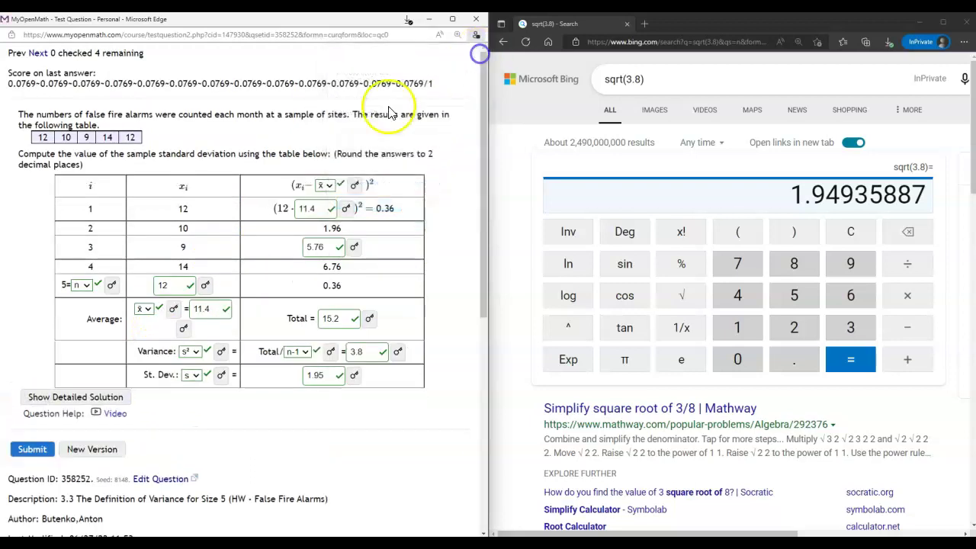